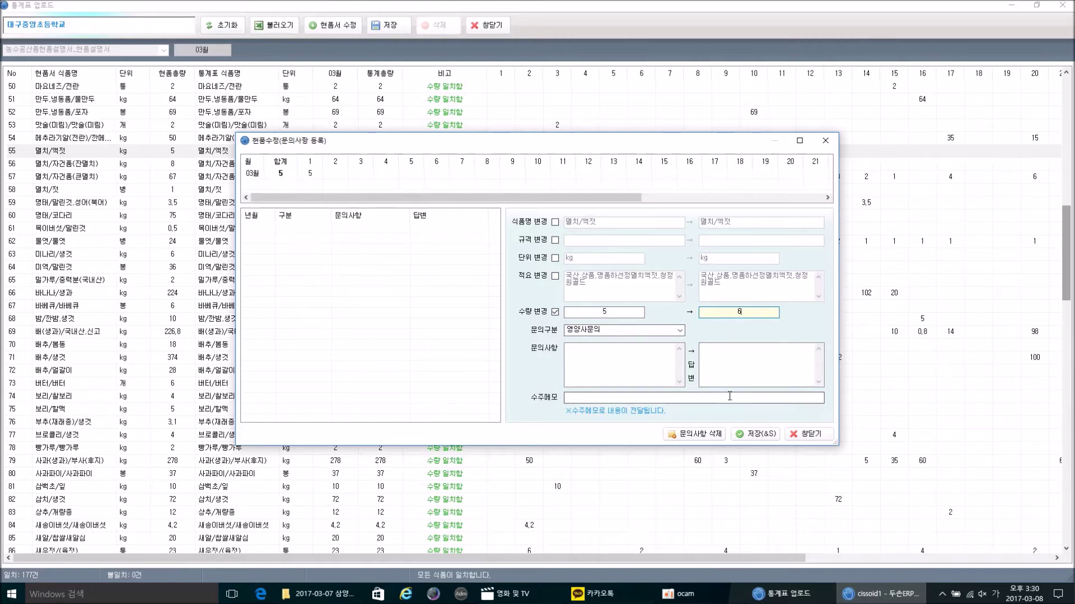
Step: Close the 현품수정 inquiry and the 통계표 업로드 window without saving changes
click(819, 434)
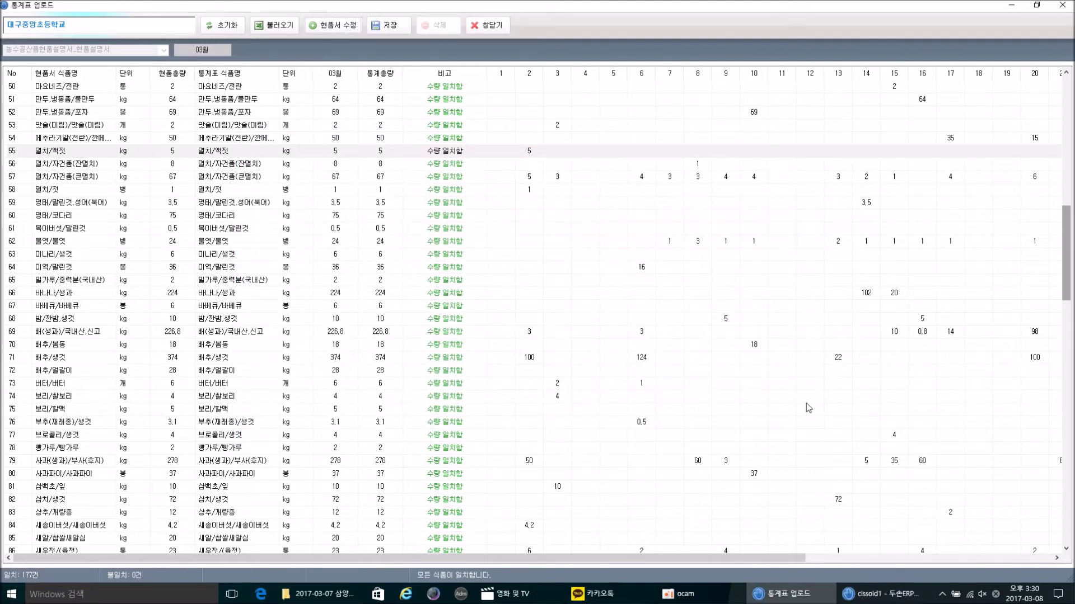
click(487, 25)
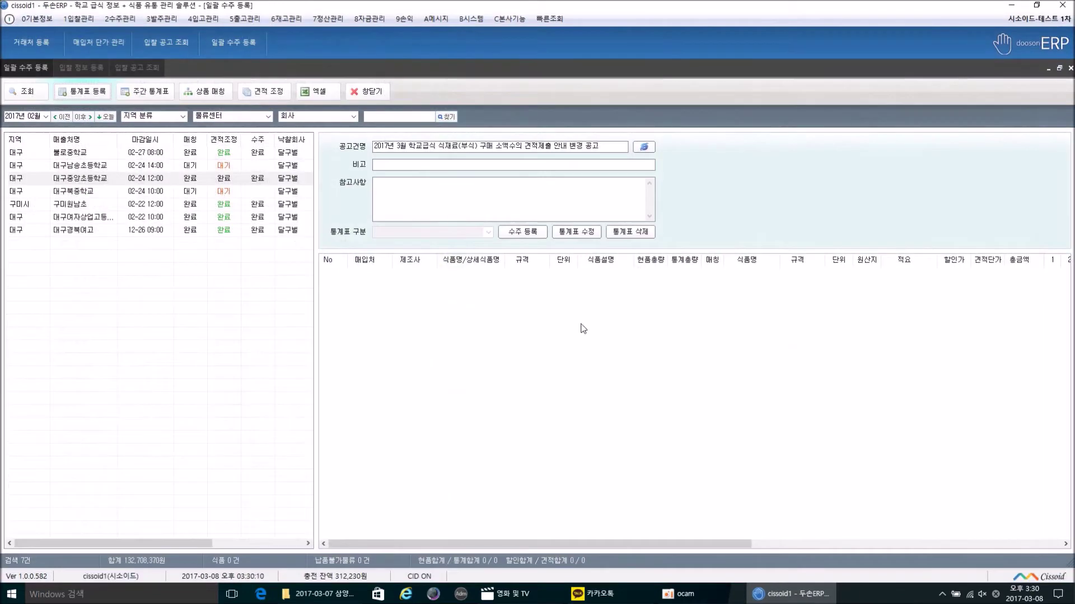
Step: Refresh the bid list, load 대구중앙초등학교's 177 items and open its 견적 조정 screen
click(35, 99)
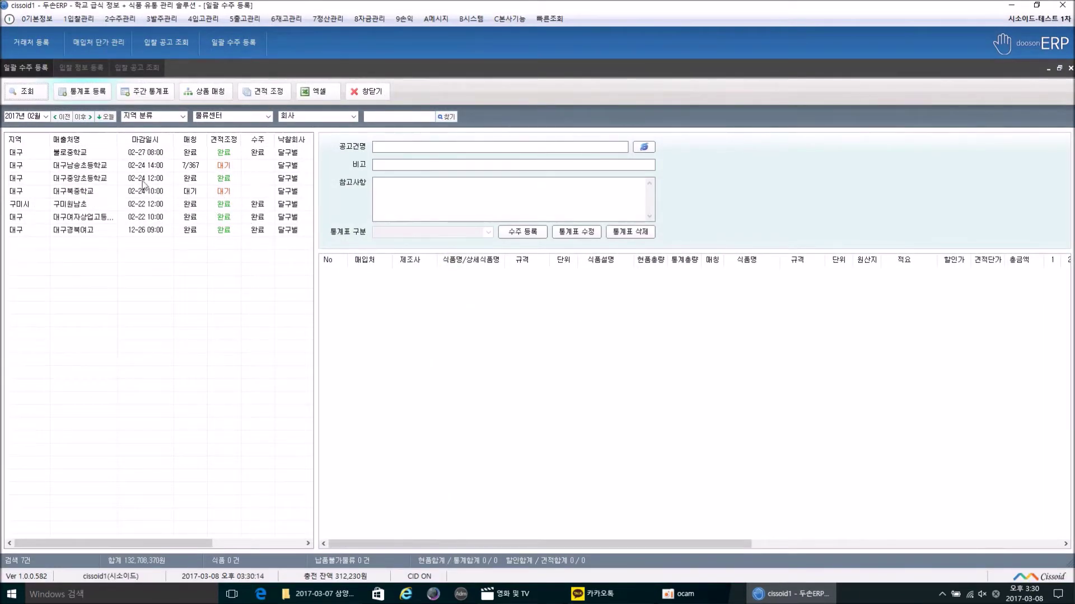
click(146, 179)
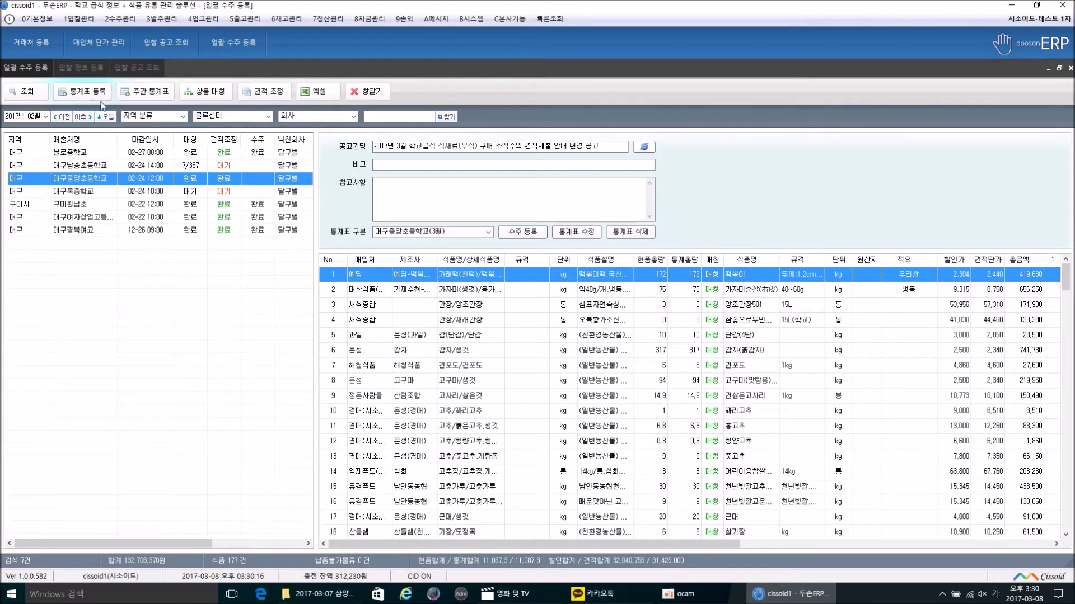
drag(703, 543, 1018, 543)
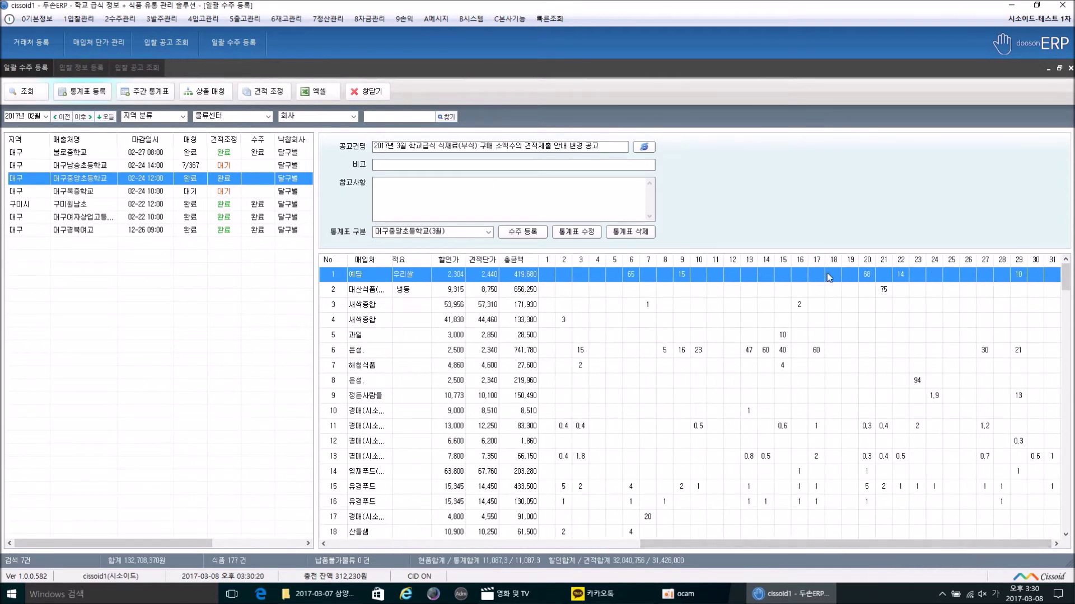
click(273, 82)
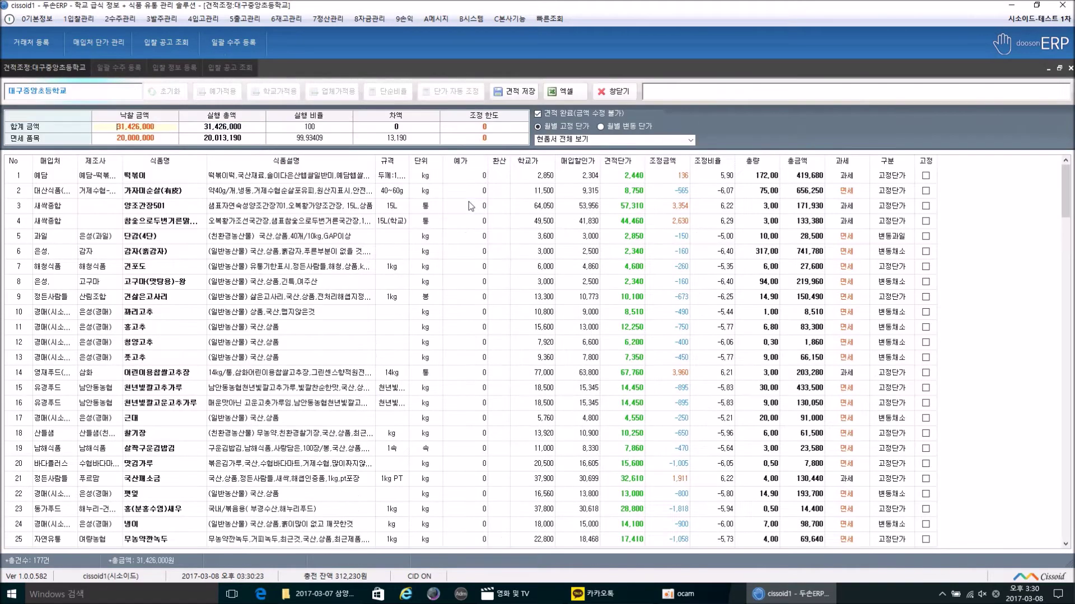
Step: Unlock the completed estimate, reset adjustments, and confirm the 31,426,000 winning bid amount
click(536, 115)
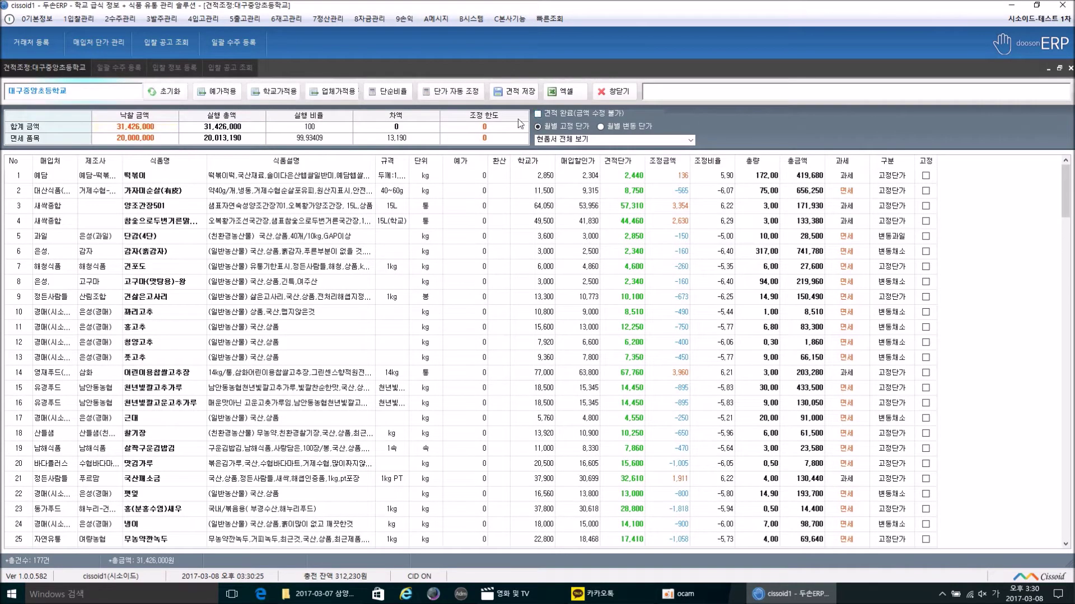
click(165, 91)
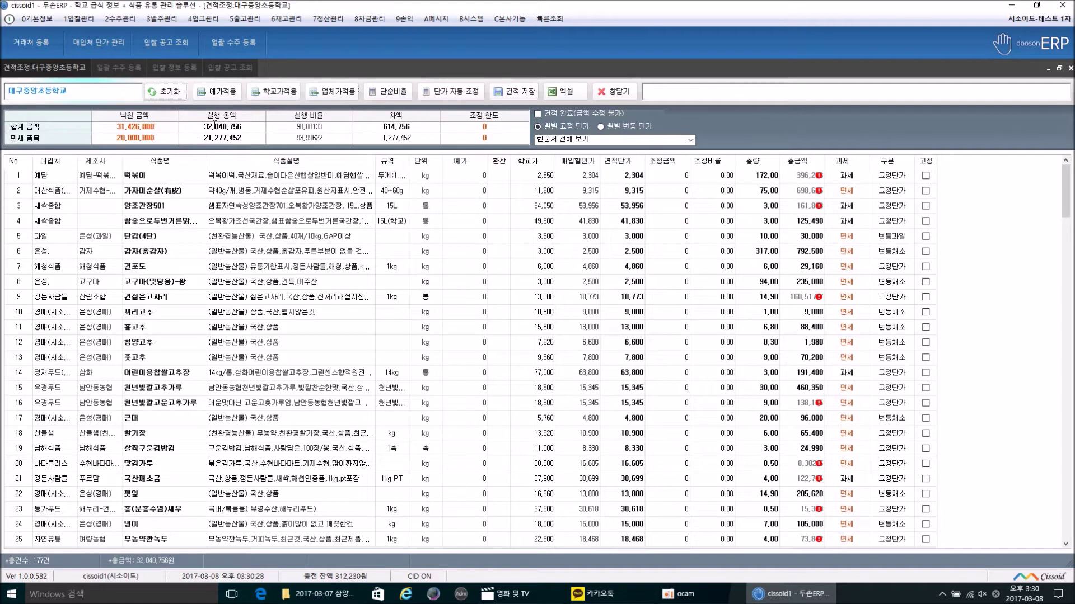
drag(191, 127, 276, 130)
click(135, 127)
click(254, 125)
click(161, 127)
click(246, 126)
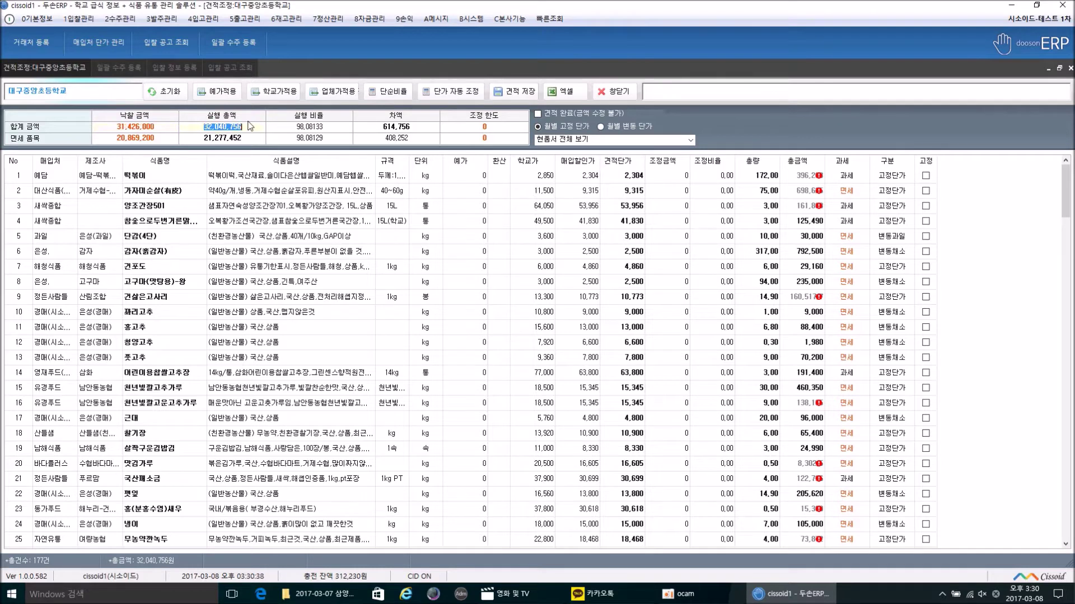
click(158, 93)
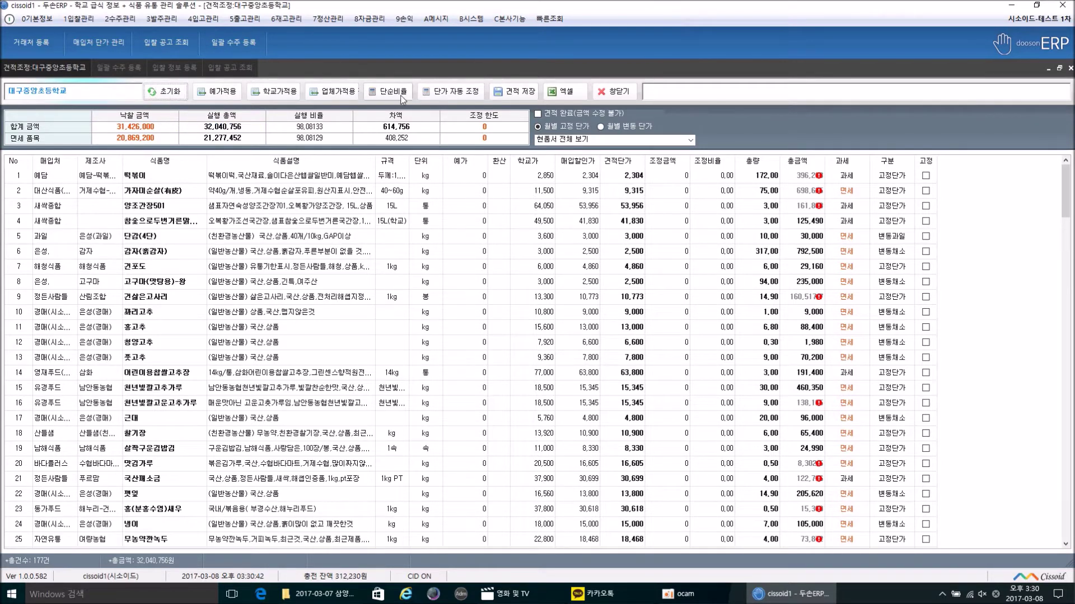
Step: Auto-adjust unit prices toward the bid, accepting both rounding adjustments
click(454, 91)
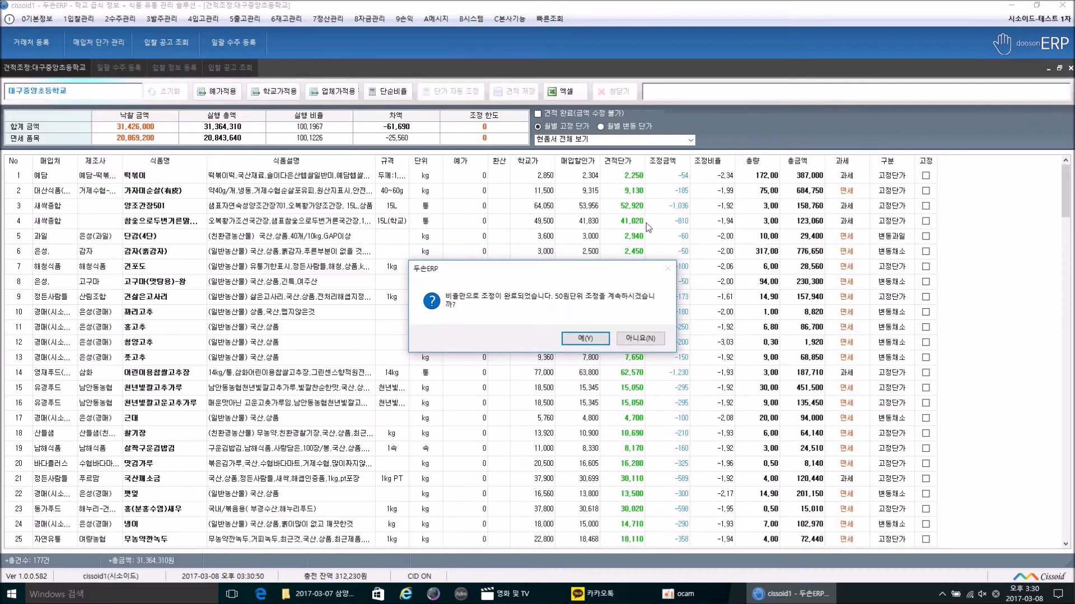
click(576, 340)
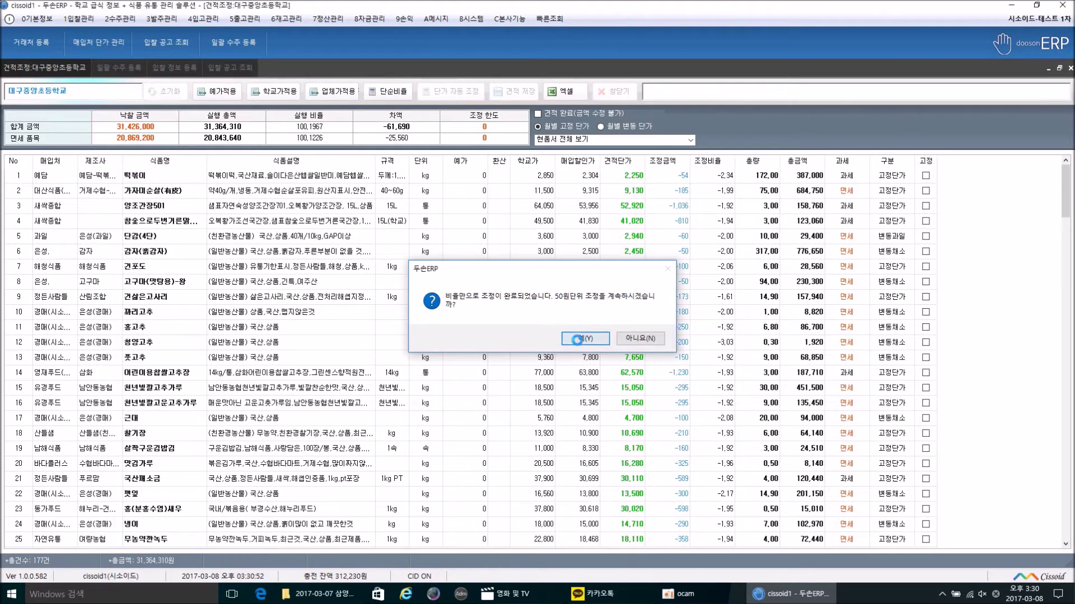
click(579, 339)
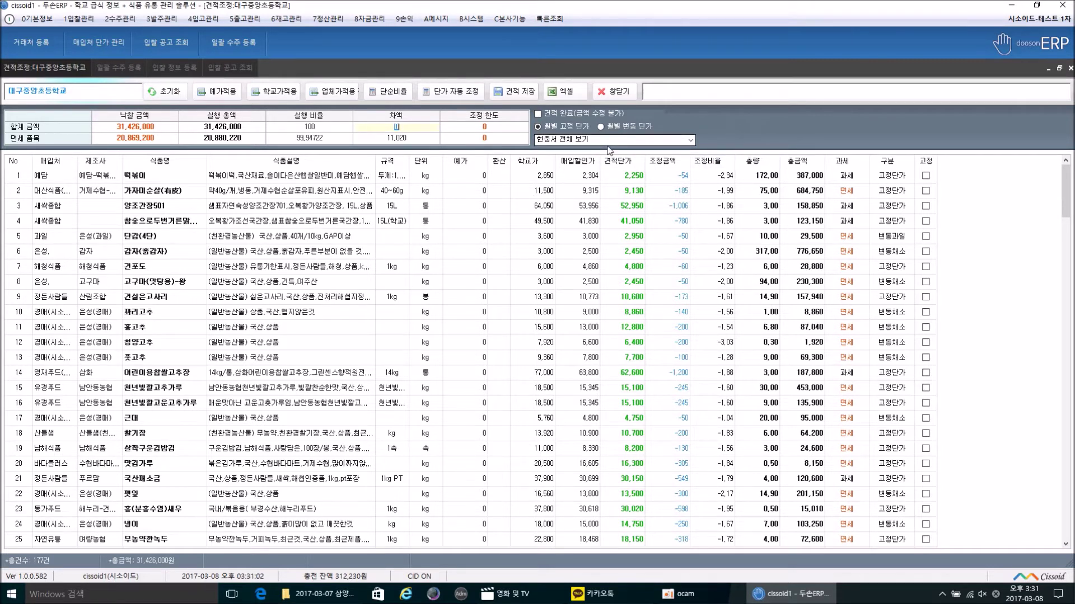
Step: Sort by 조정비율 and fix 오리지널엔요's estimate price at 180
click(707, 161)
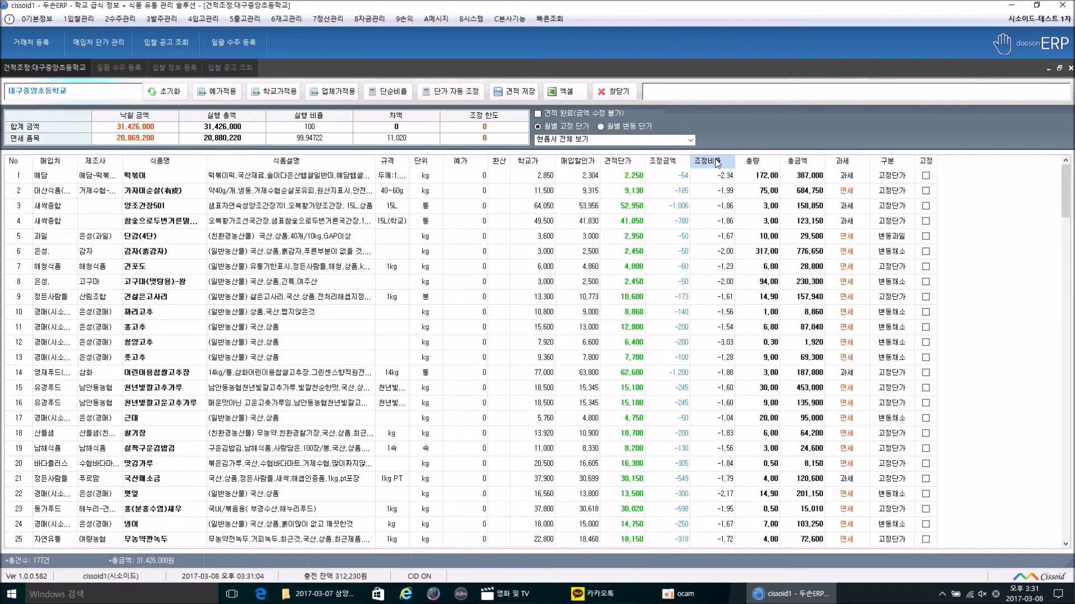
click(720, 178)
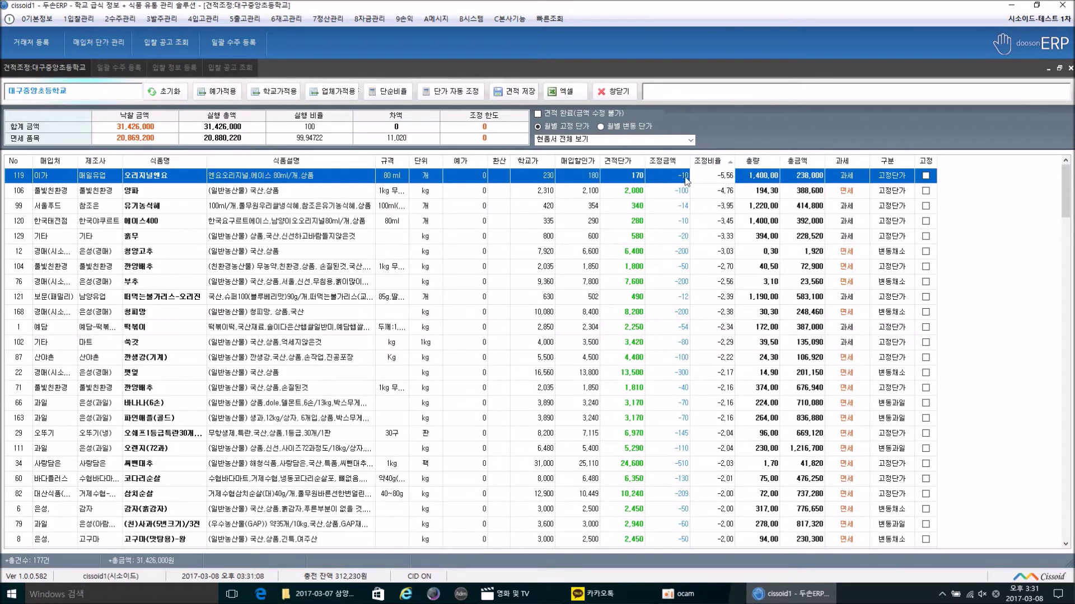
click(623, 179)
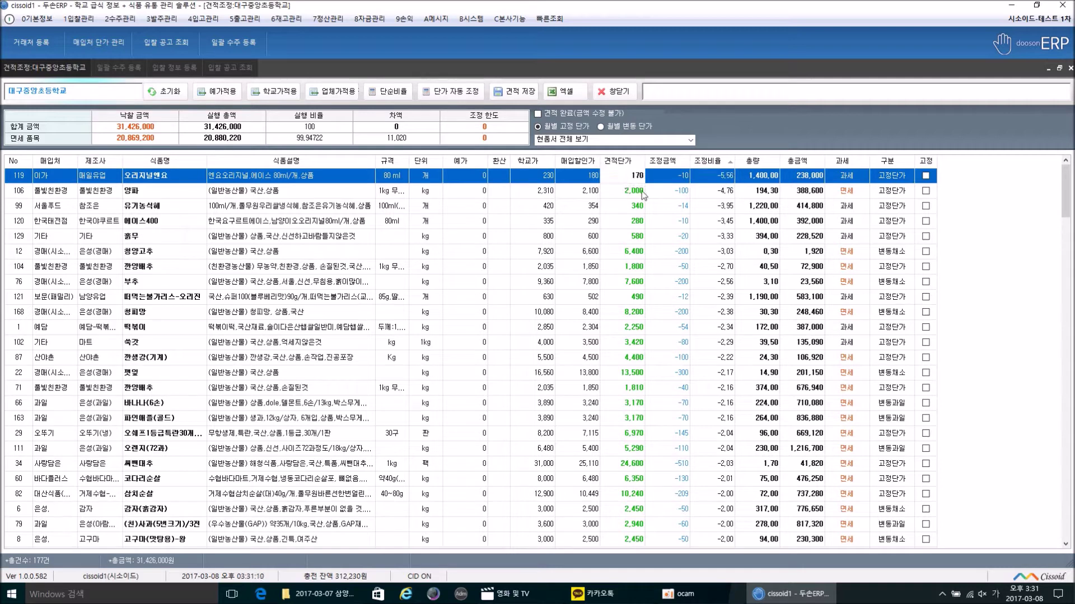
text(180)
click(642, 191)
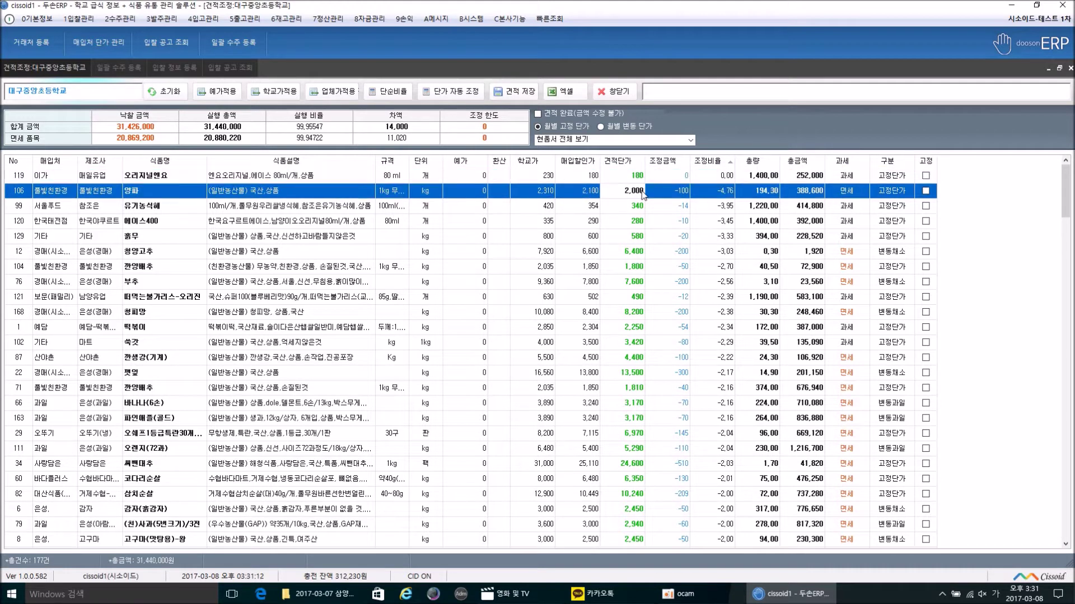
key(Up)
click(925, 177)
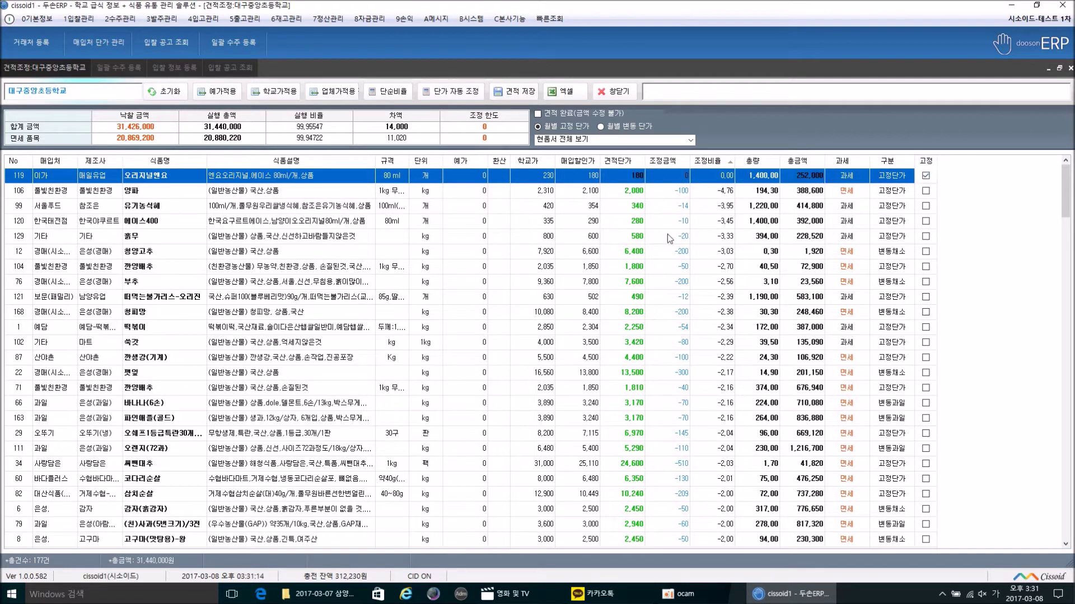
Step: Set 양파's estimate price to 2,100 and mark it fixed
click(696, 193)
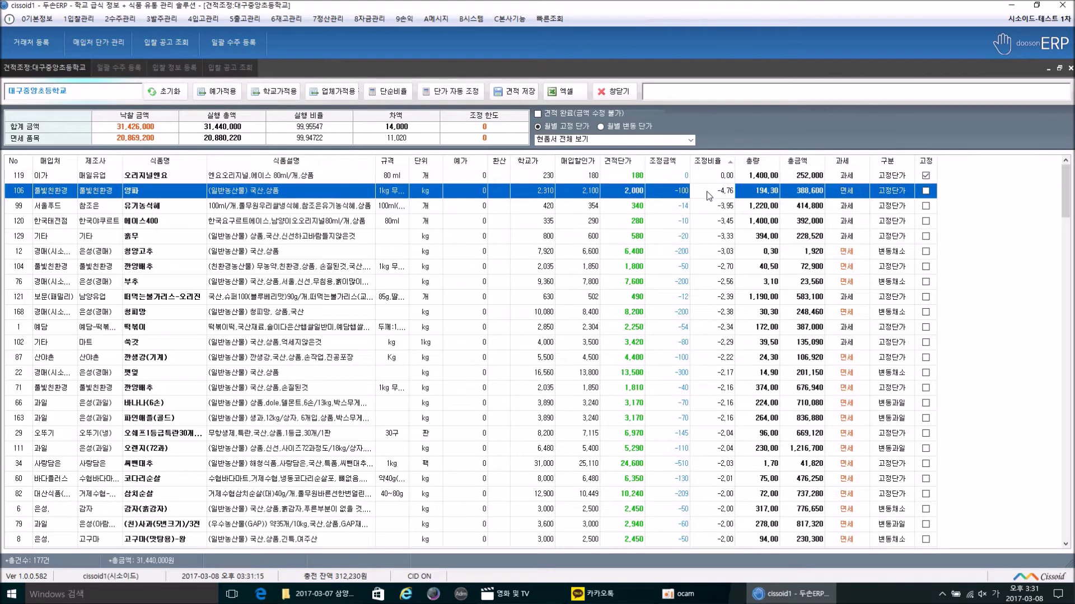
click(623, 192)
text(2,100)
key(Return)
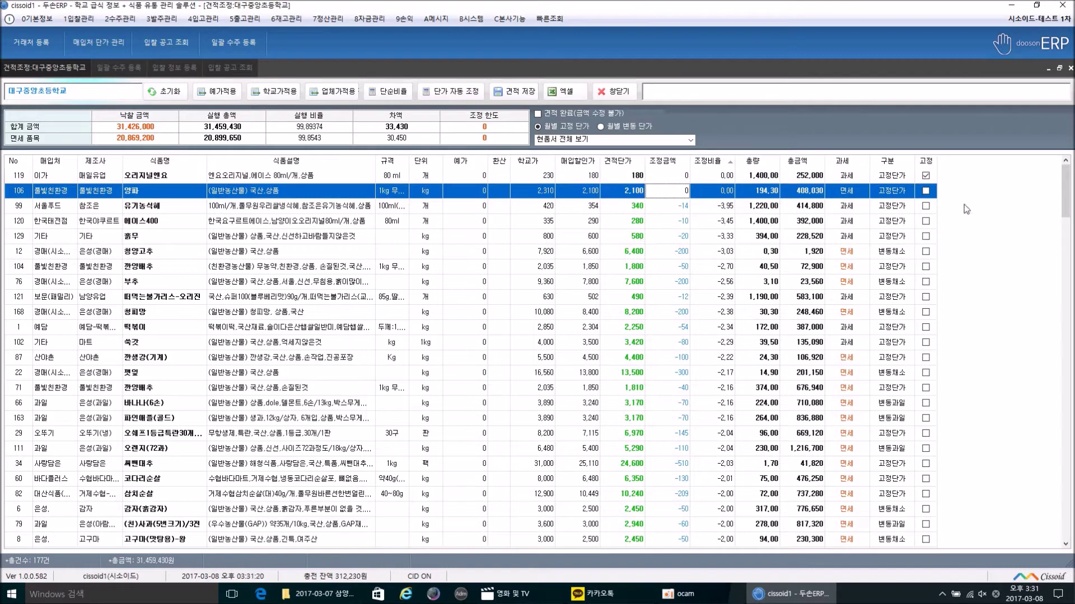
click(925, 191)
Step: Reset and auto-adjust unfixed prices, accept 50- and 10-won rounding, then sort largest adjustment first
click(168, 92)
click(627, 191)
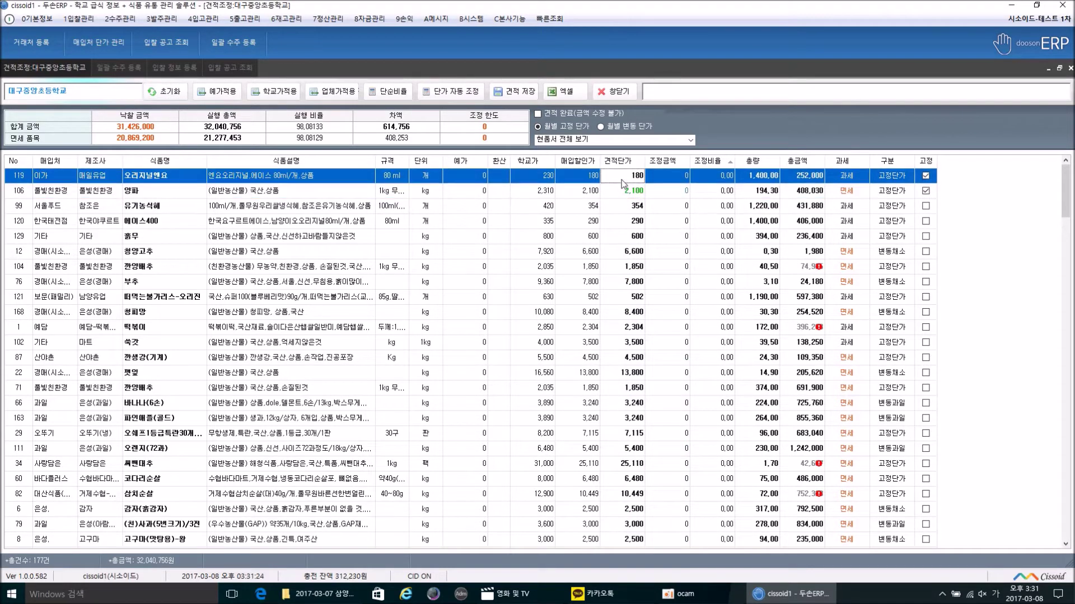
click(457, 92)
click(598, 338)
click(599, 338)
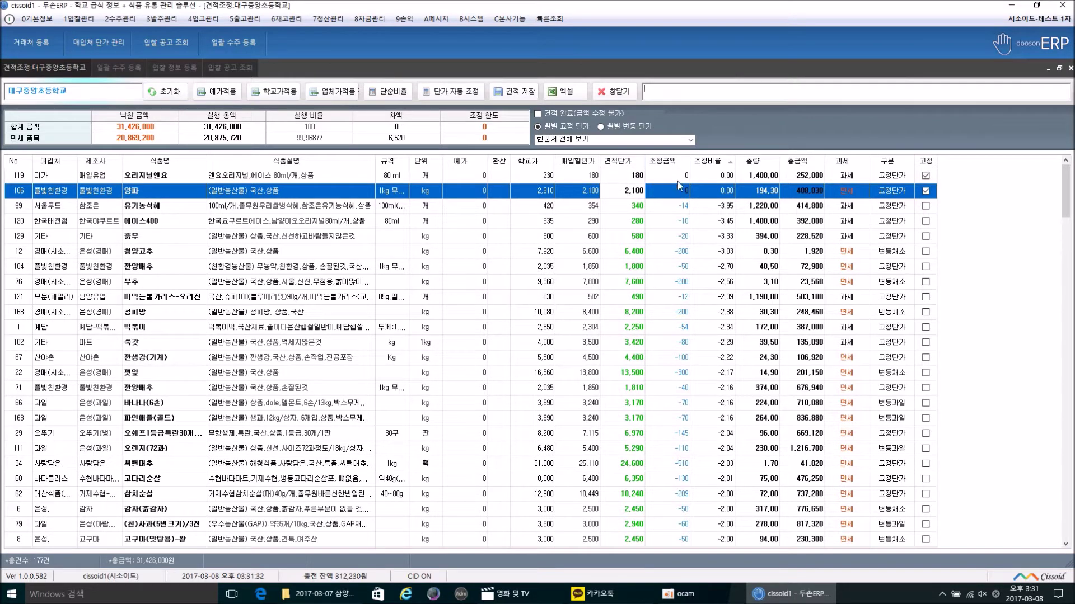
click(708, 163)
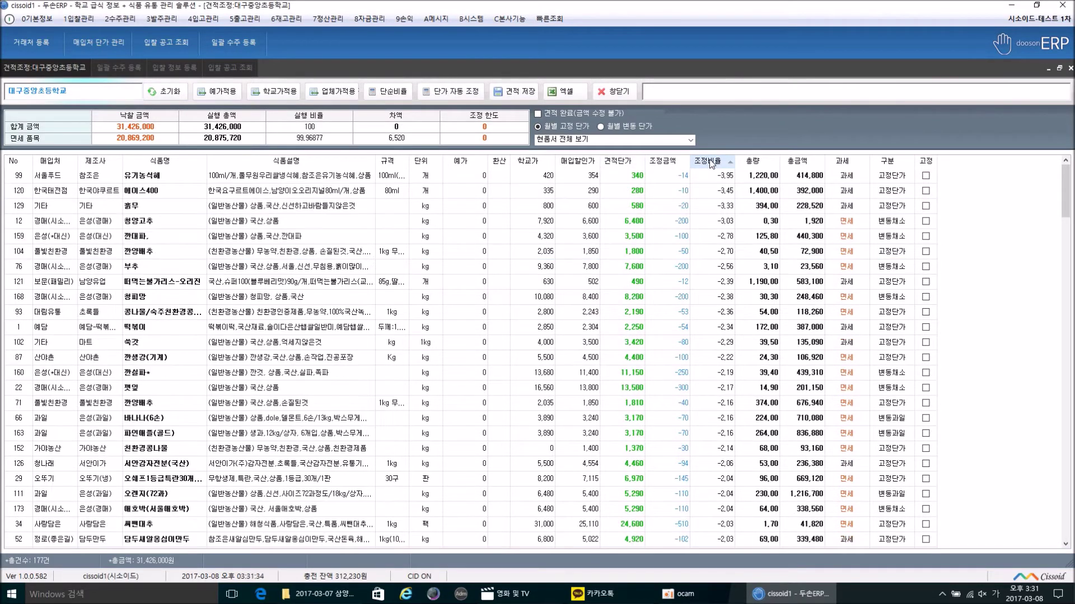
click(708, 163)
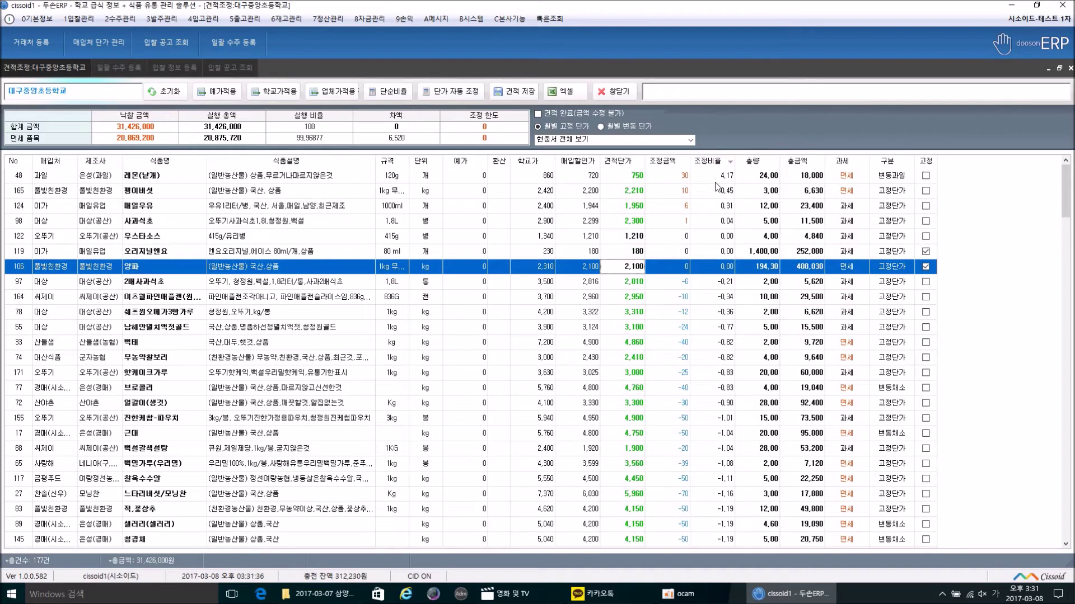
Step: Mark the estimate 완료 and decline saving the modified estimate
click(541, 112)
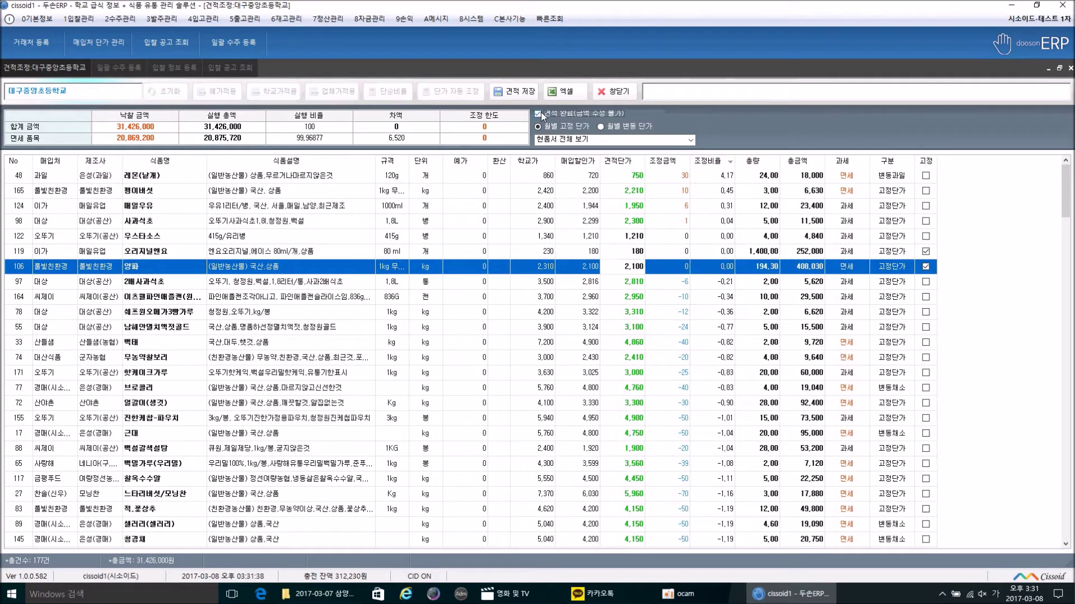
click(536, 91)
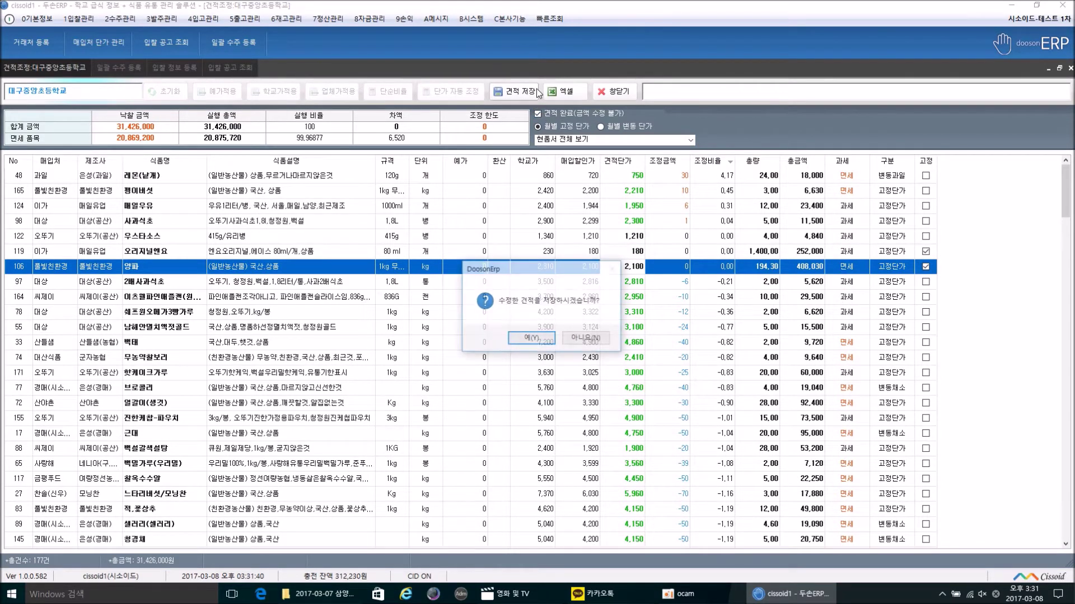
click(582, 338)
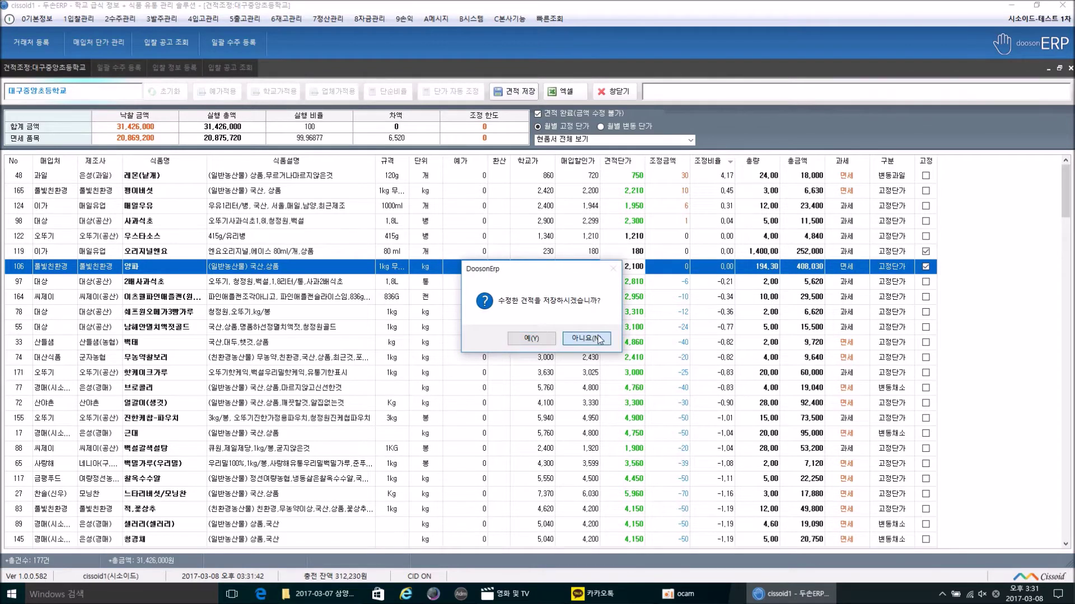
Step: Switch to the 농수공산품현품설명서 view, check the 낙찰 금액, and close 견적조정
click(620, 147)
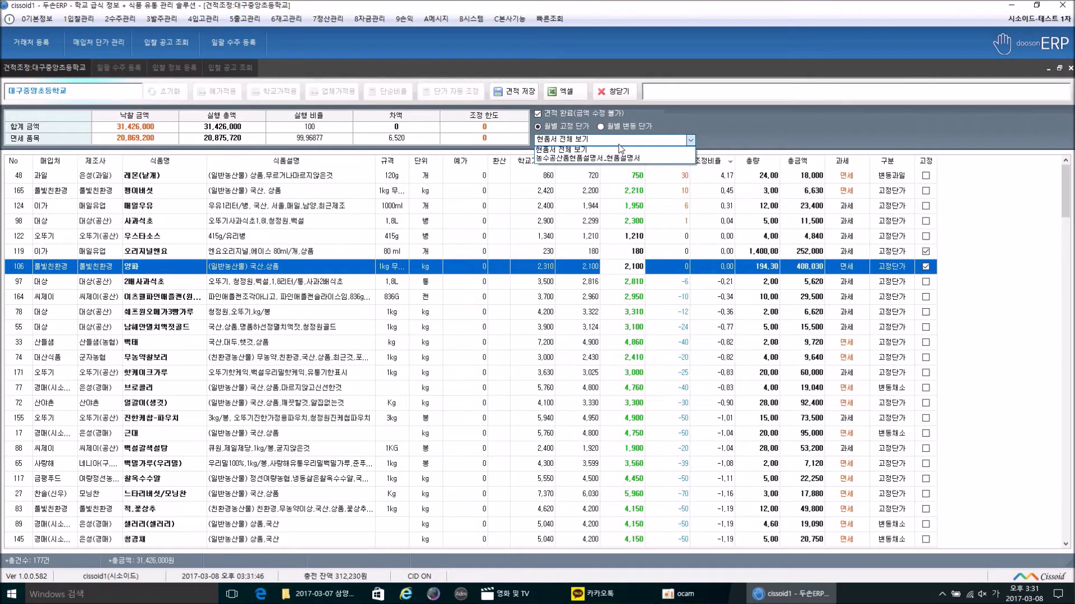
click(620, 159)
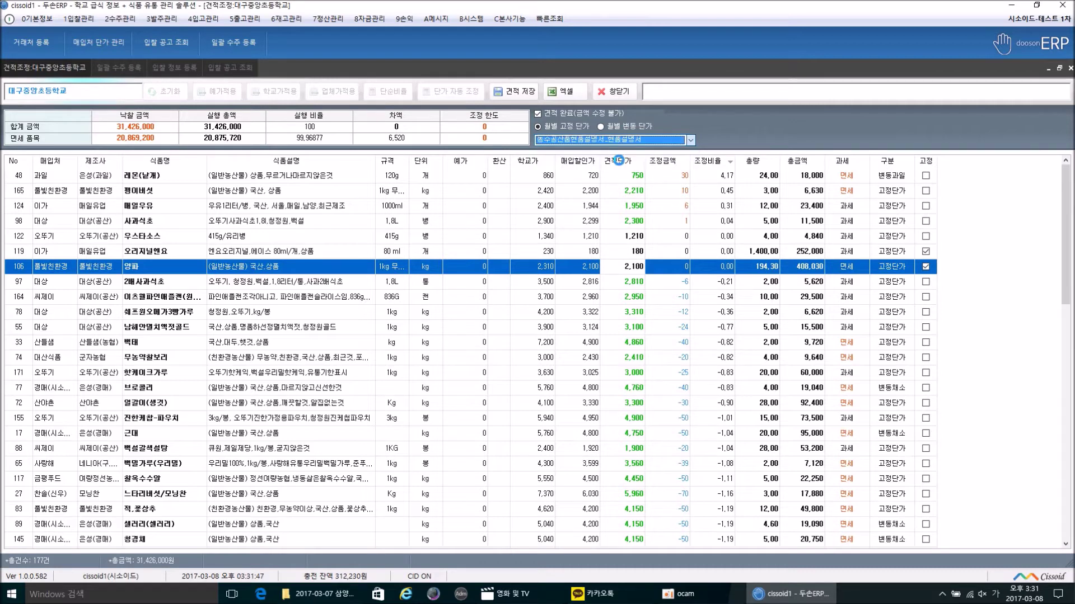
click(168, 127)
drag(168, 127, 66, 138)
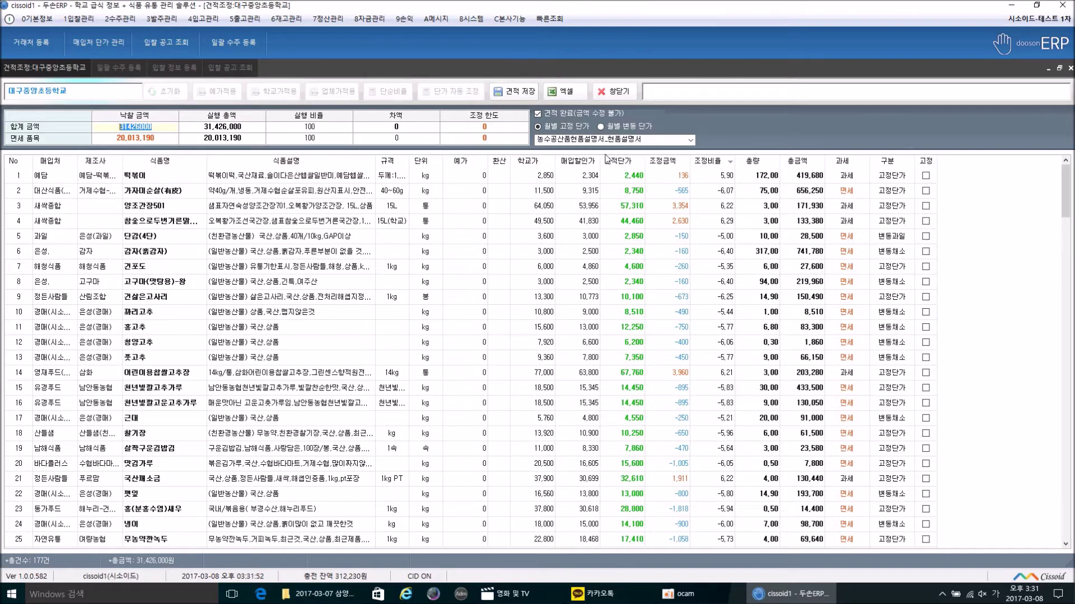
click(562, 139)
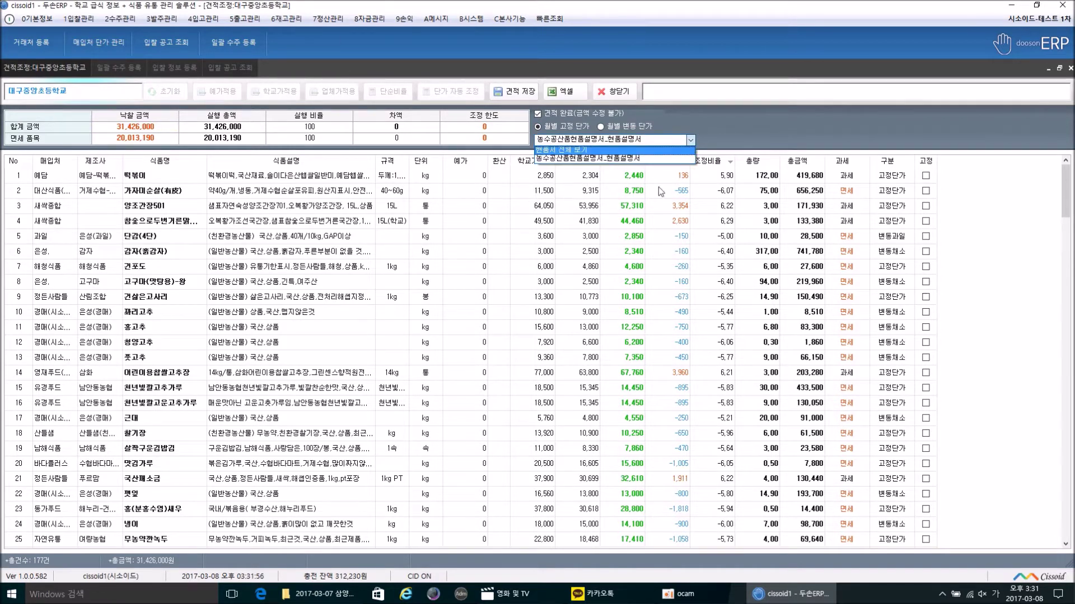
click(638, 112)
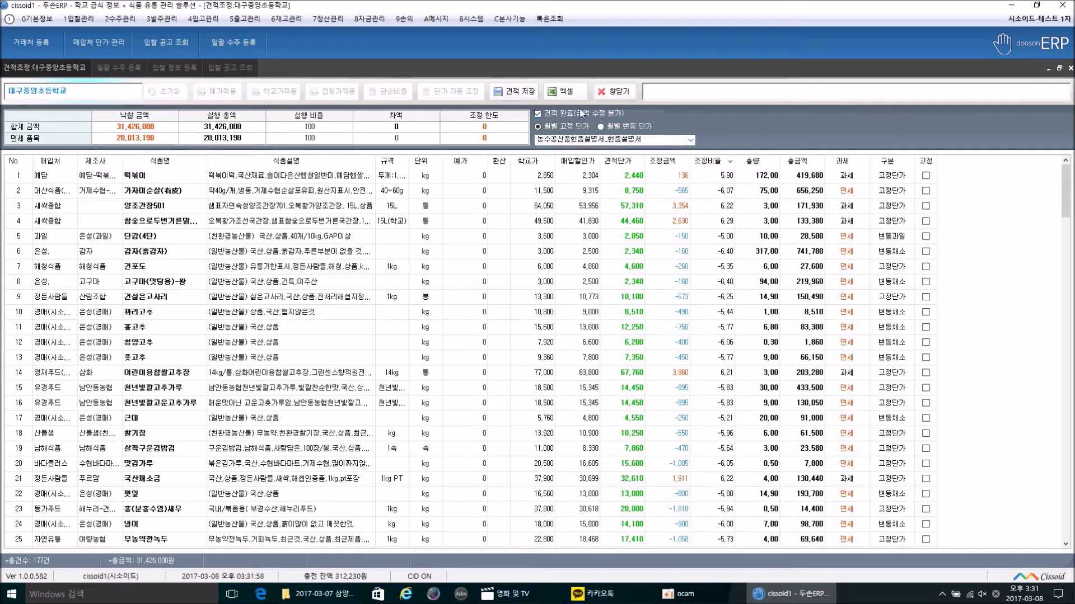
click(611, 101)
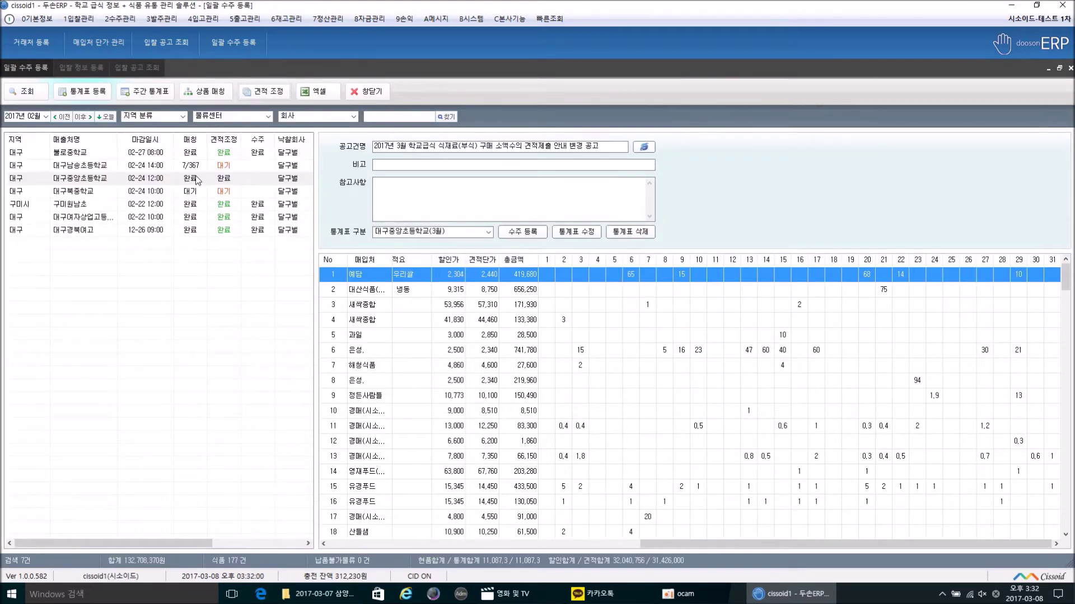
Step: Open 산출내역서 일괄 출력 from 2수주관리 and go to February's statements
click(197, 179)
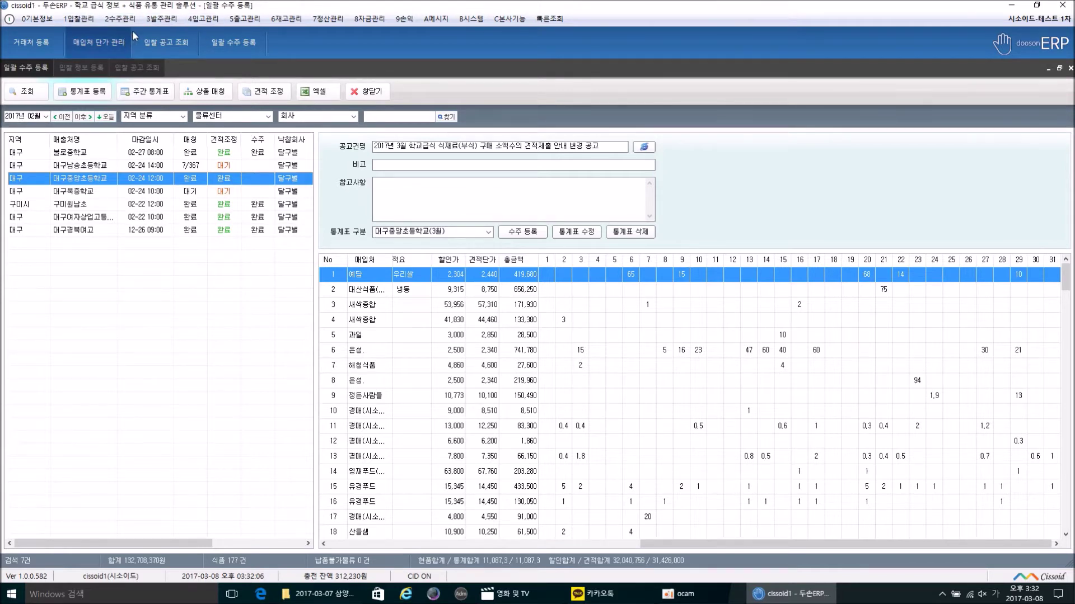
click(120, 18)
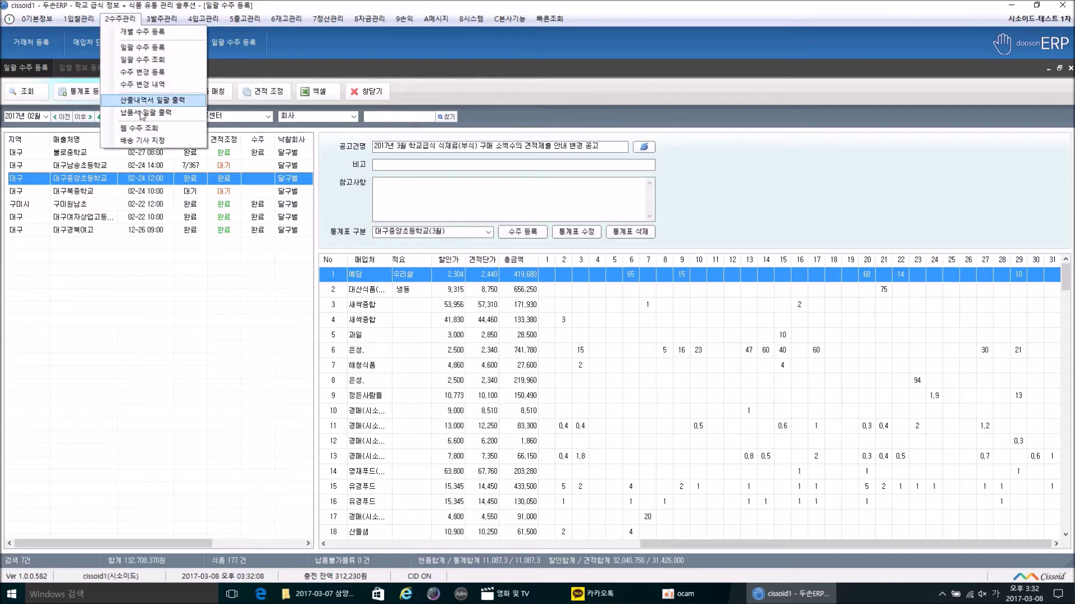
click(146, 101)
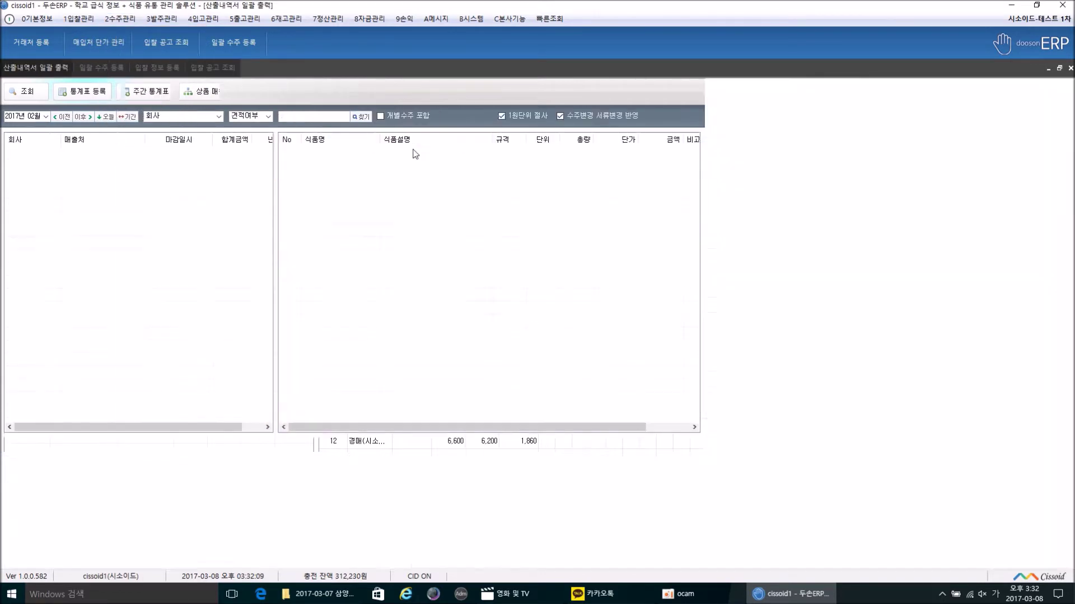
click(61, 117)
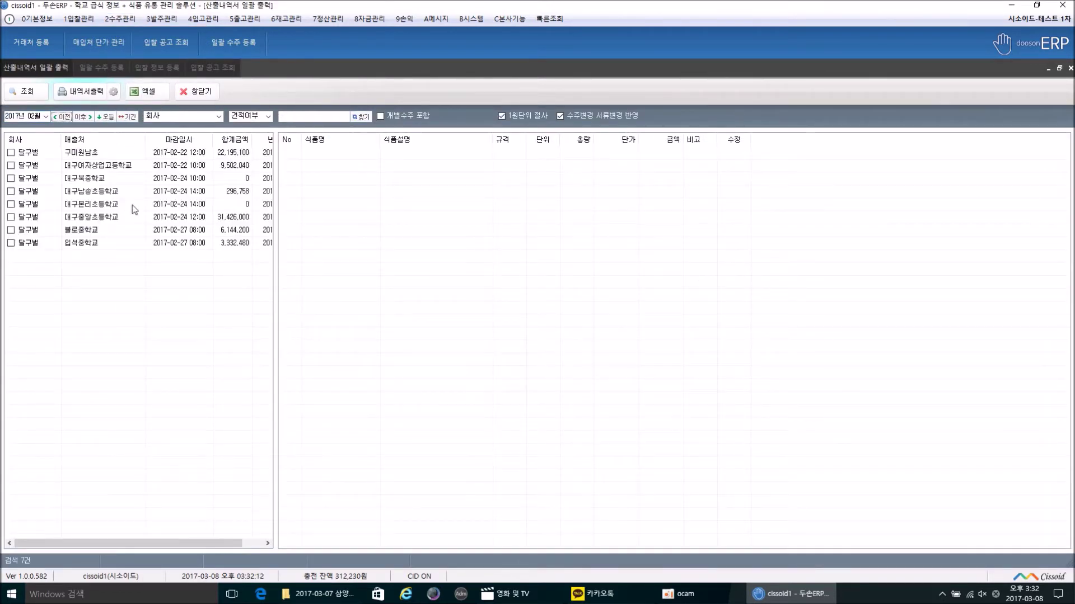
Step: Browse the schools' itemised orders; printing fails with no school checked
click(101, 178)
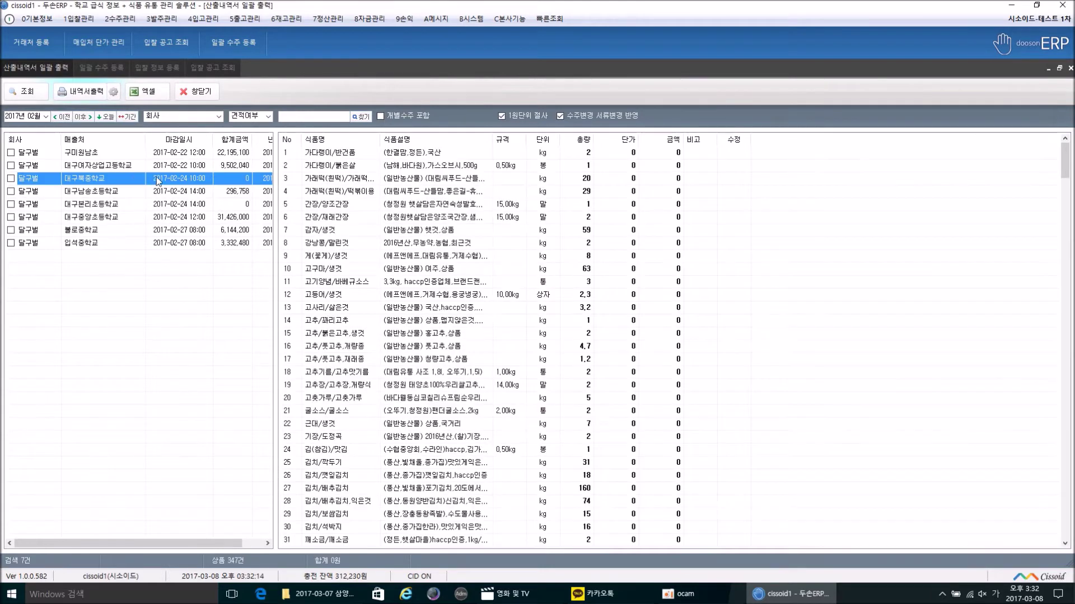
click(105, 95)
key(Return)
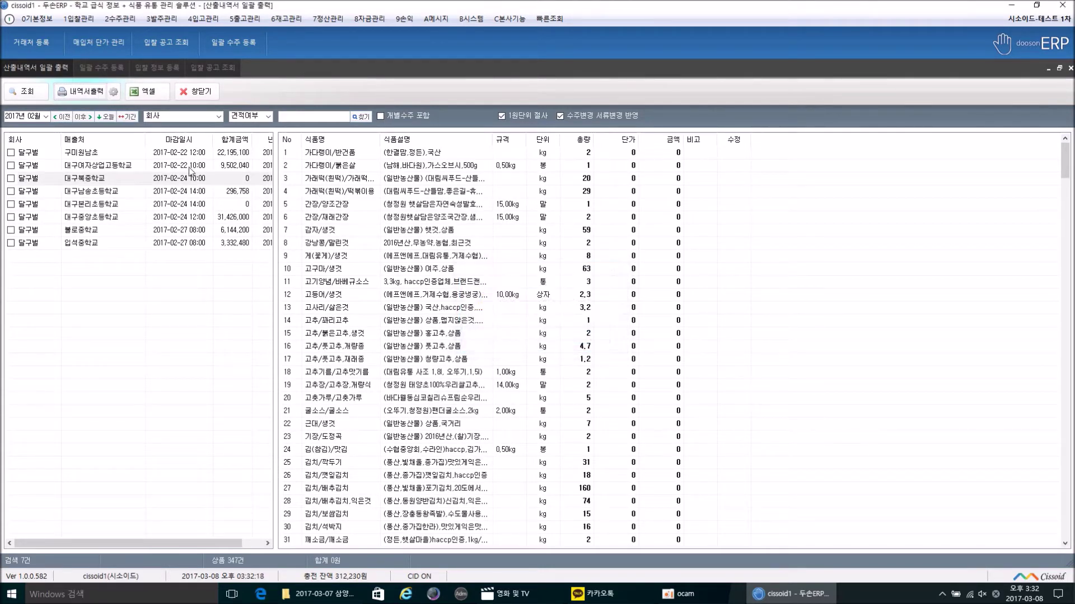
click(199, 192)
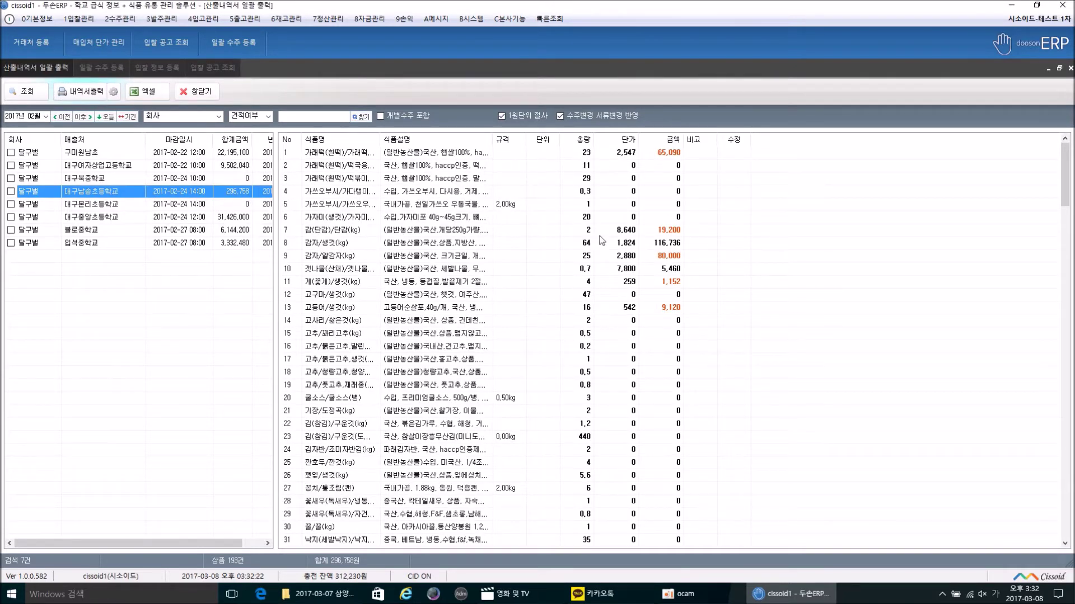
click(230, 218)
click(86, 93)
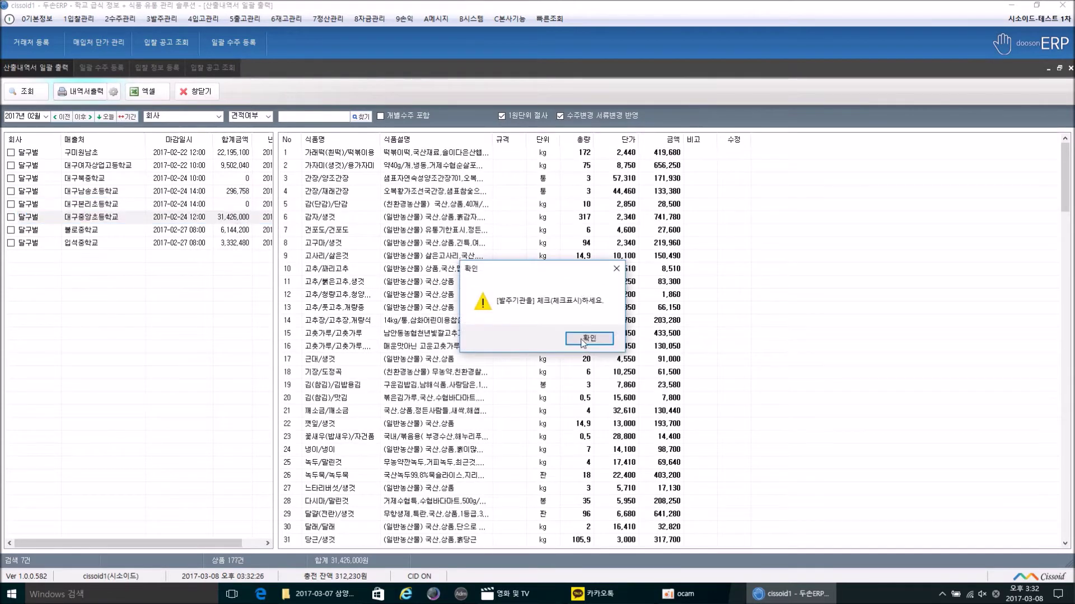
key(Return)
Step: Tick only 대구중앙초등학교, preview its 31,426,000-won 산출내역서, and close the preview
click(33, 220)
right_click(75, 218)
click(120, 241)
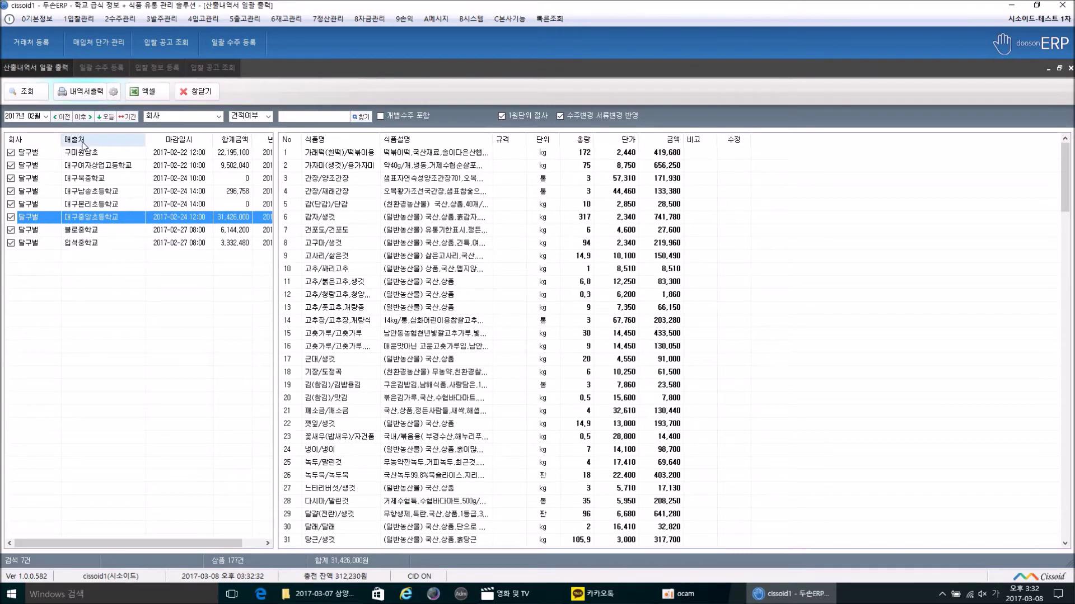
right_click(98, 166)
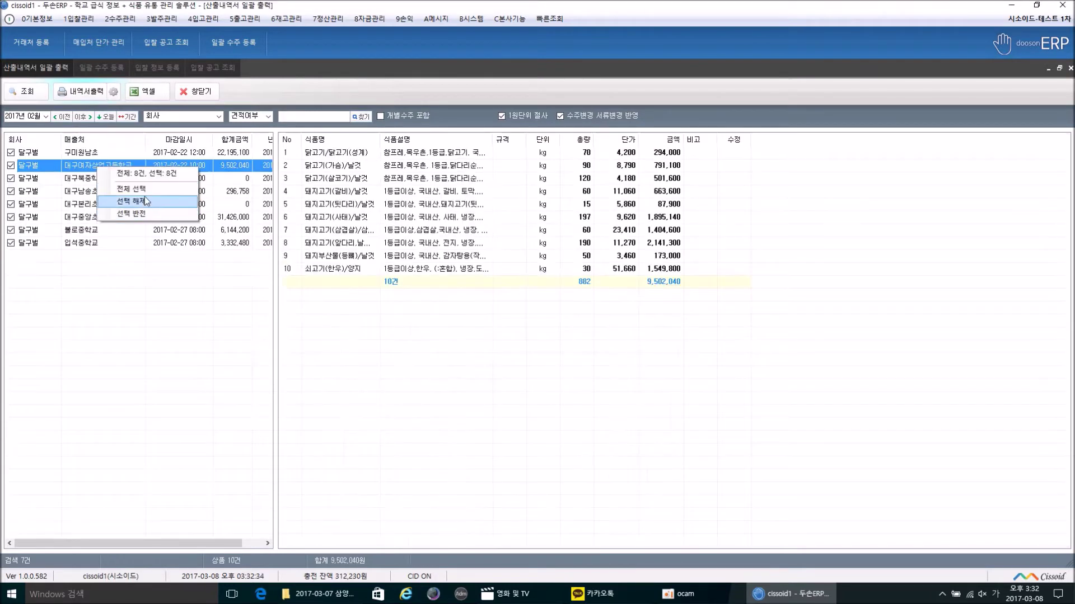
click(145, 201)
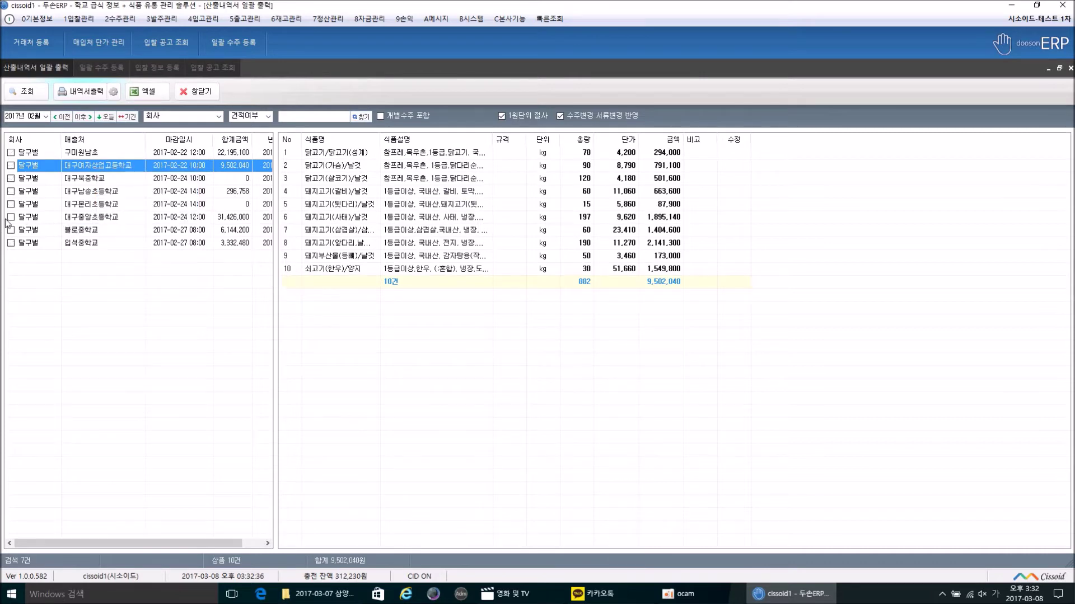
click(18, 217)
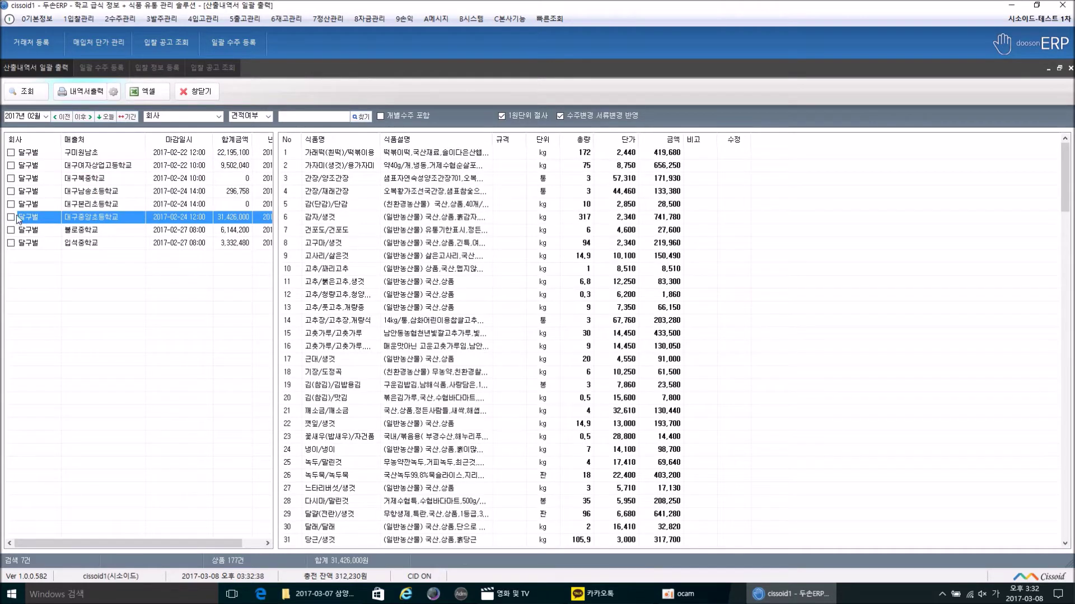
click(83, 91)
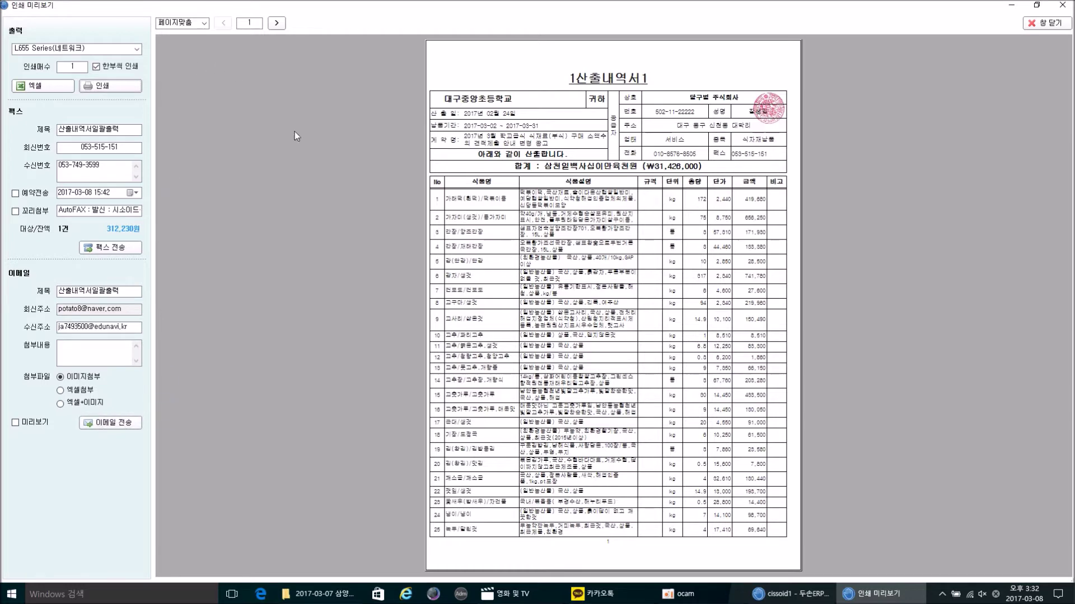
click(1045, 22)
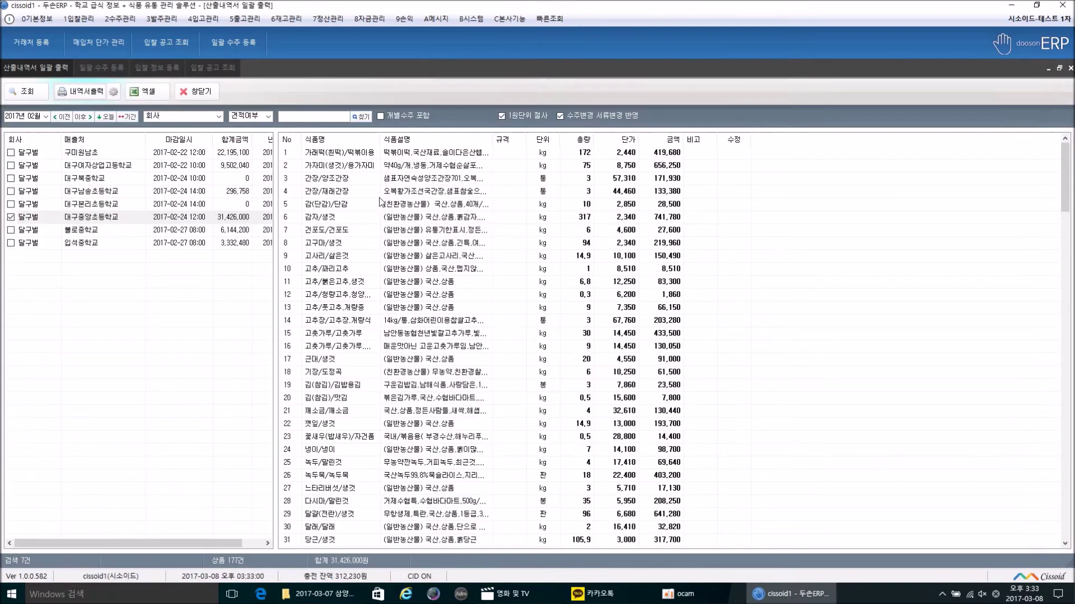
Step: Close the statement printing screen and reselect the 대구중앙초등학교 bid
click(205, 96)
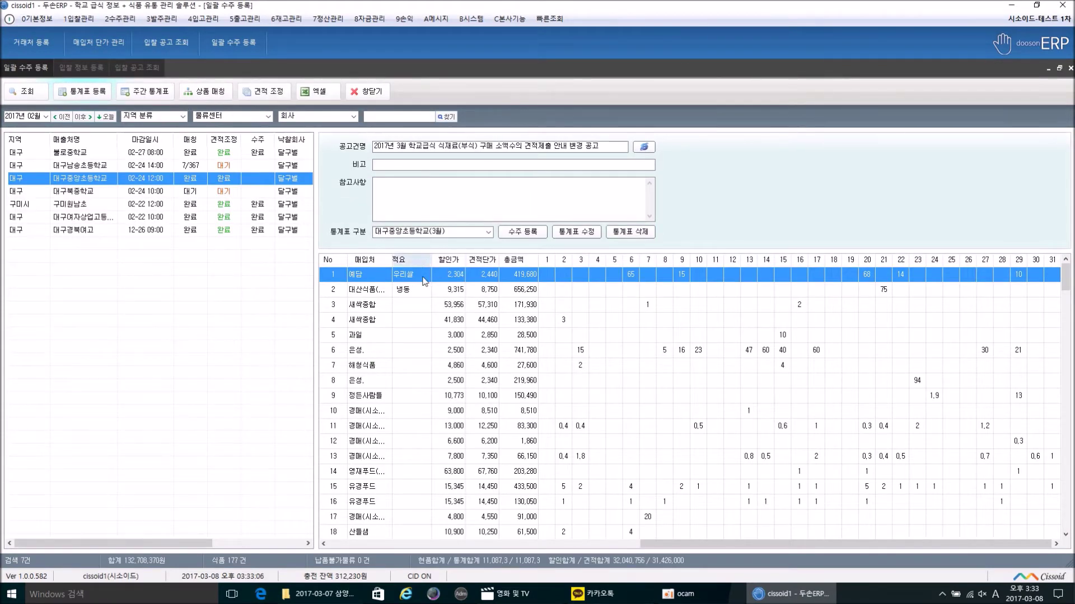
click(210, 269)
click(208, 182)
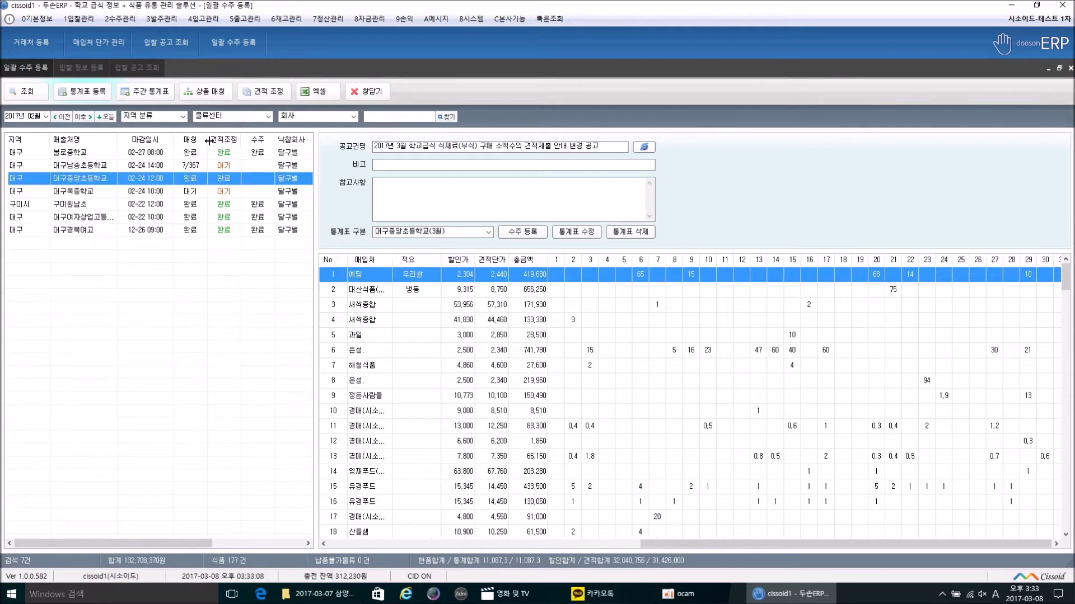
click(120, 18)
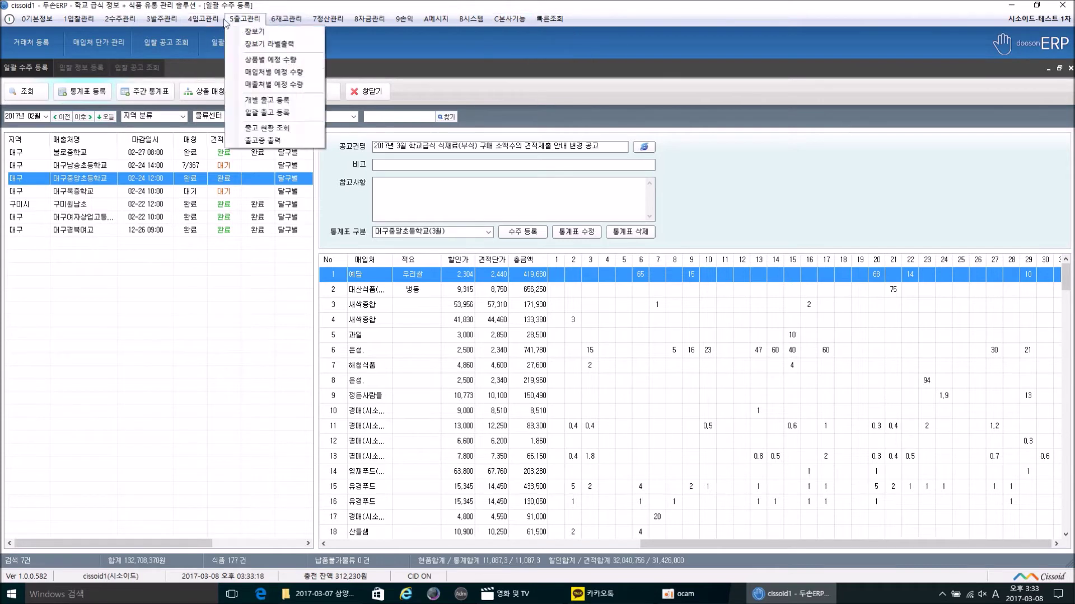
click(170, 275)
click(167, 180)
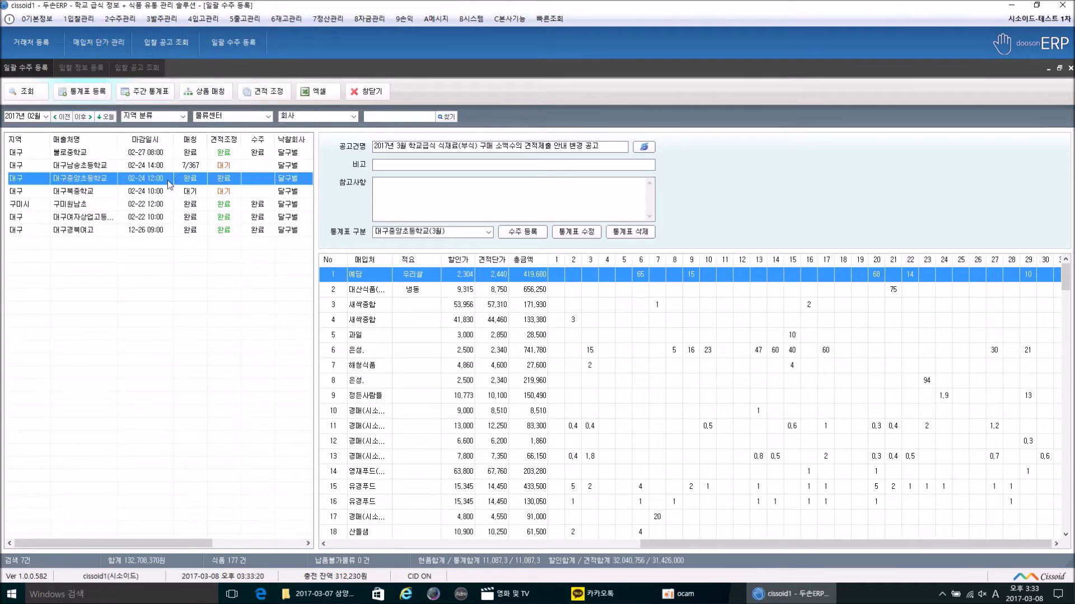
Step: Register and confirm the 2017-03-01 March order for 대구중앙초등학교
click(514, 233)
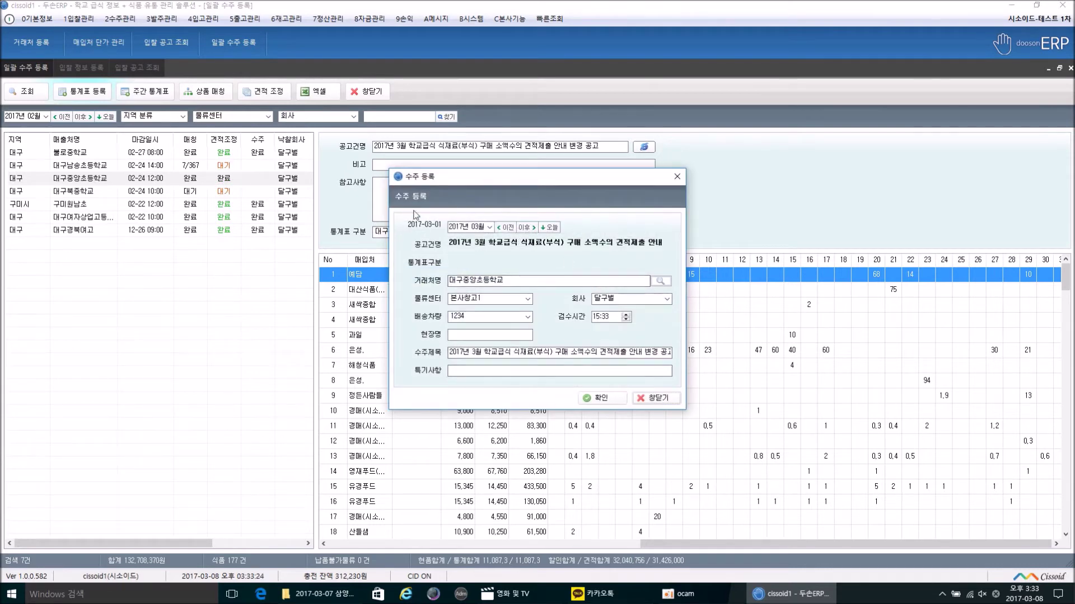
click(618, 400)
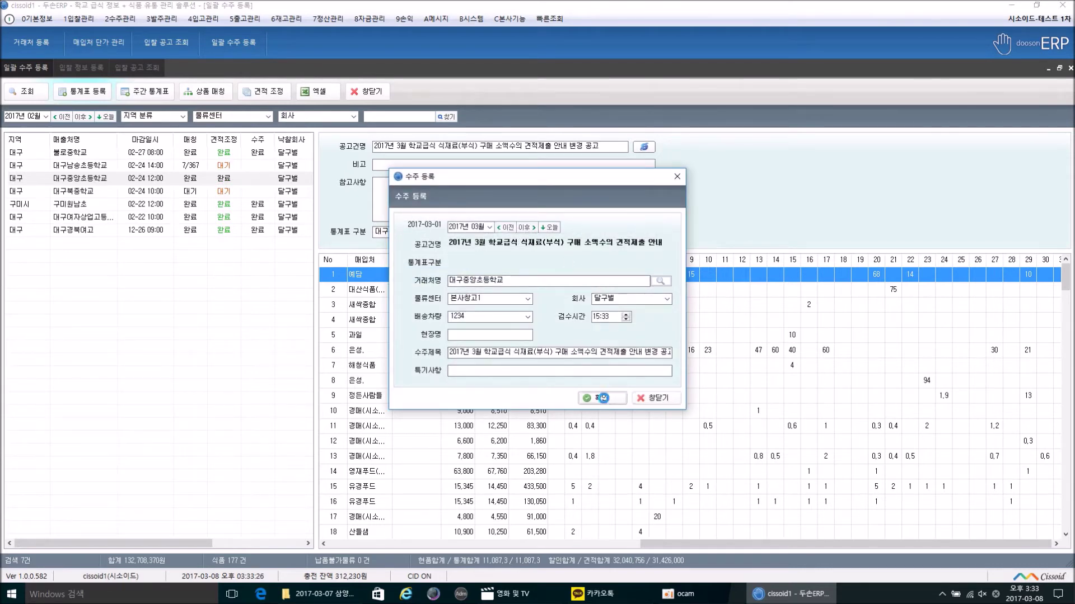
click(592, 342)
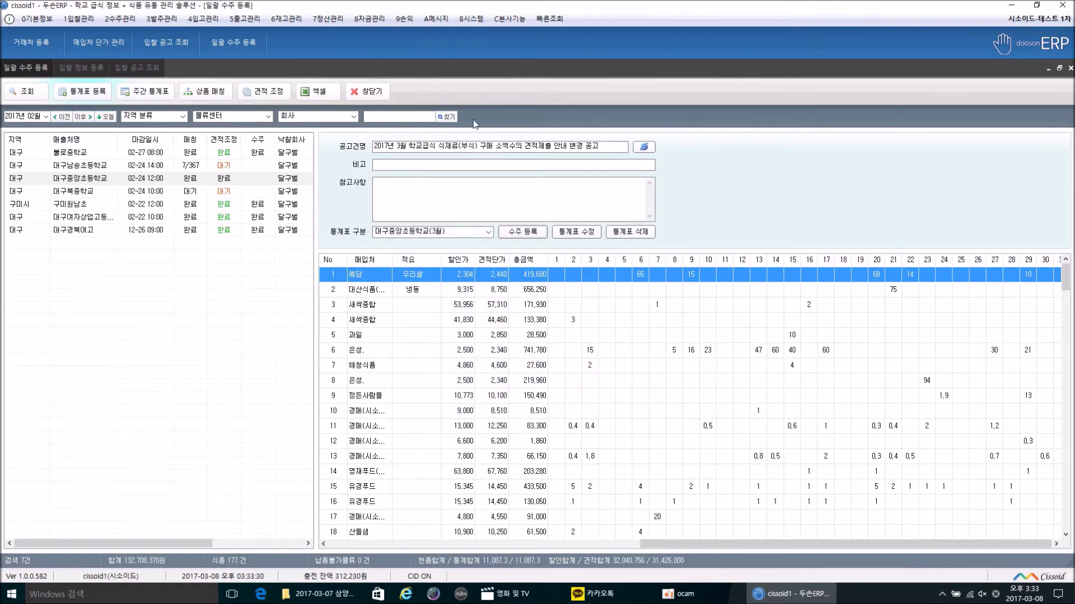
click(120, 19)
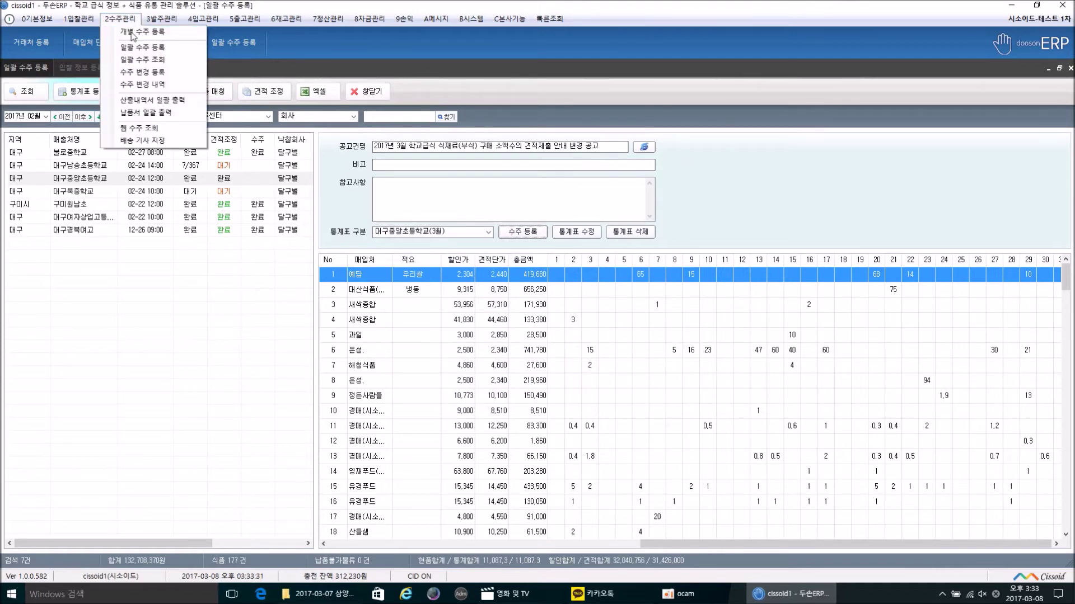
Step: Check 대구중앙초등학교's March order in 일괄 수주 조회 and 수주 변경 등록, then close both screens
click(146, 60)
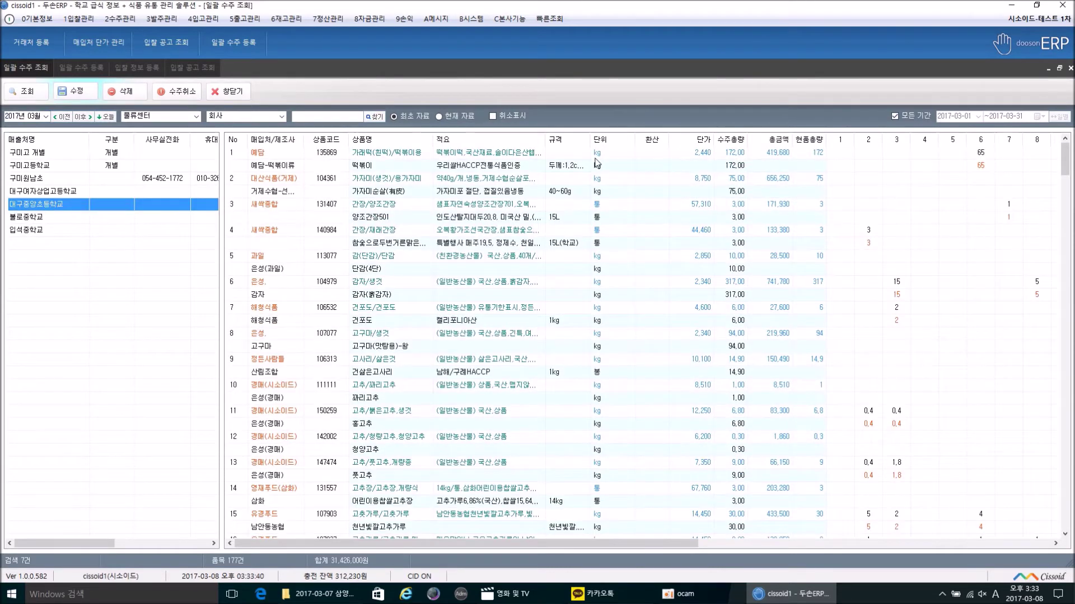
click(120, 18)
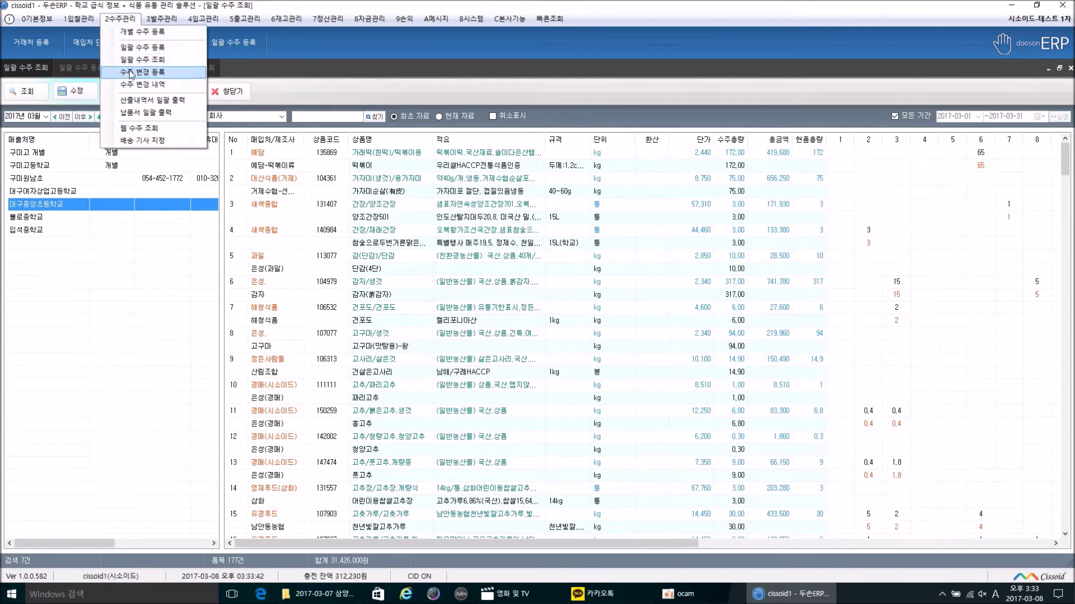
click(315, 187)
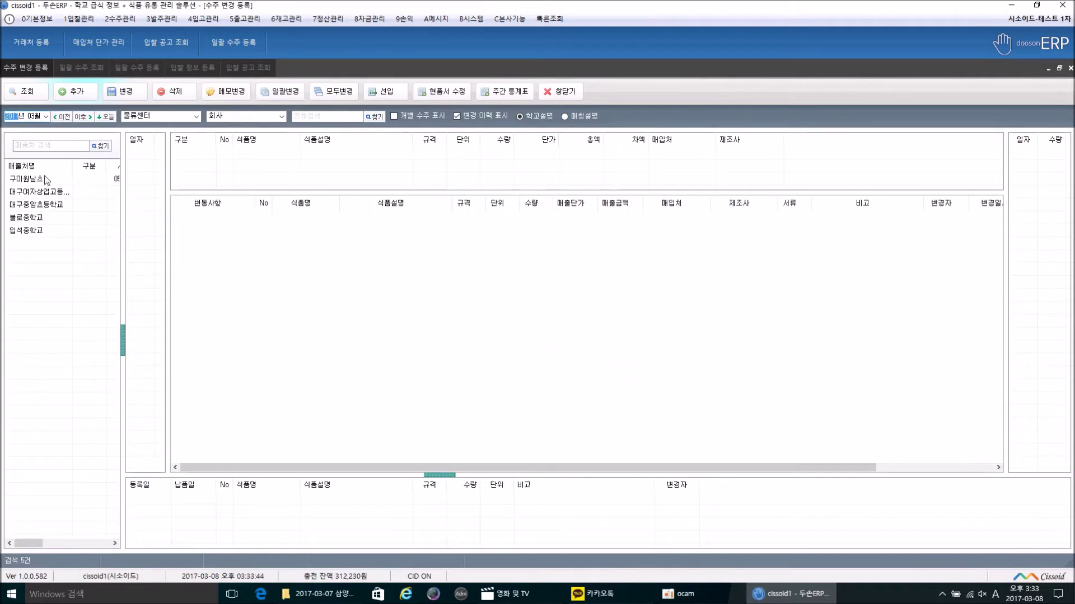
click(34, 205)
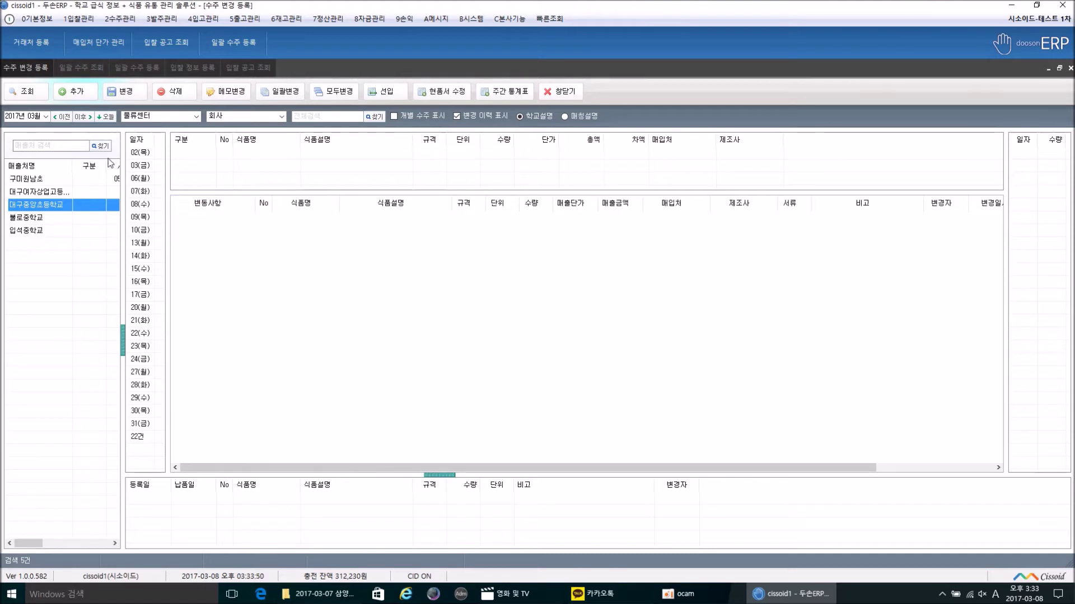
click(554, 94)
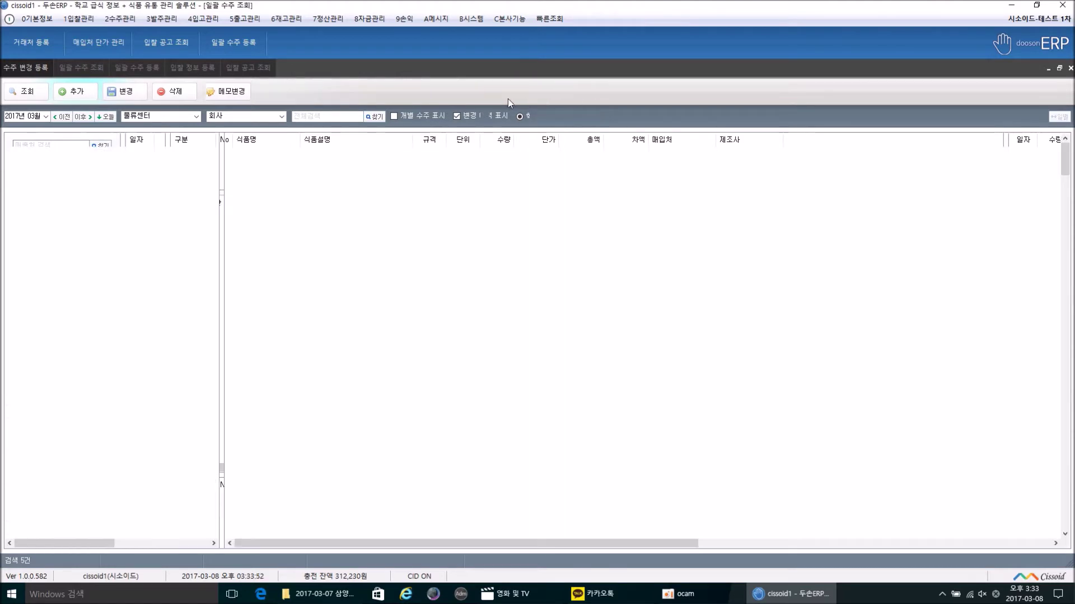
click(244, 93)
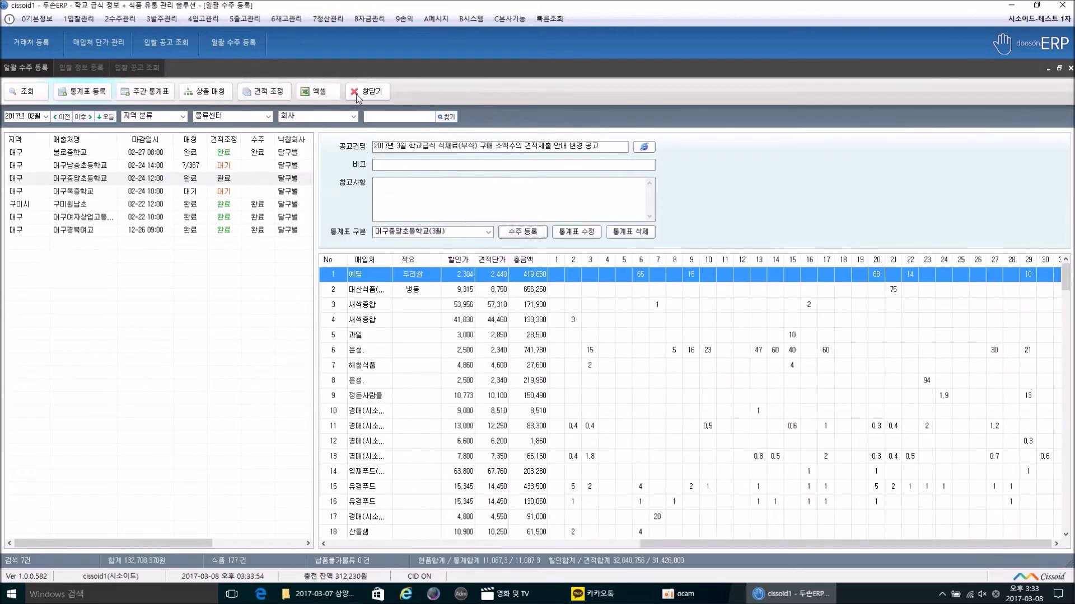
click(356, 94)
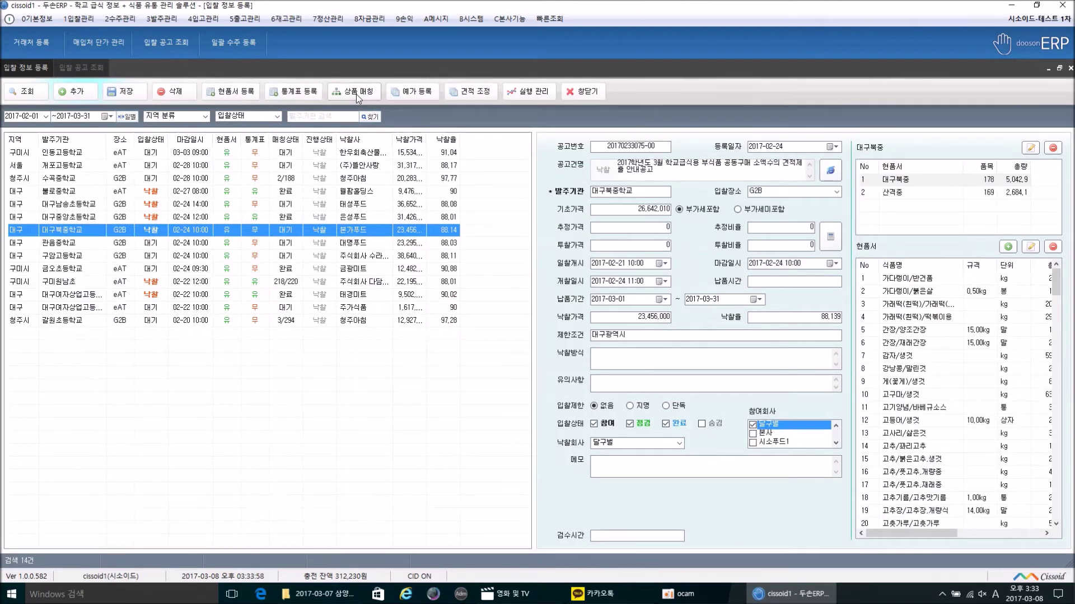
Step: Close 입찰 정보 등록 and 입찰 공고 조회, then open 3발주관리 > 일괄 발주 등록
click(576, 91)
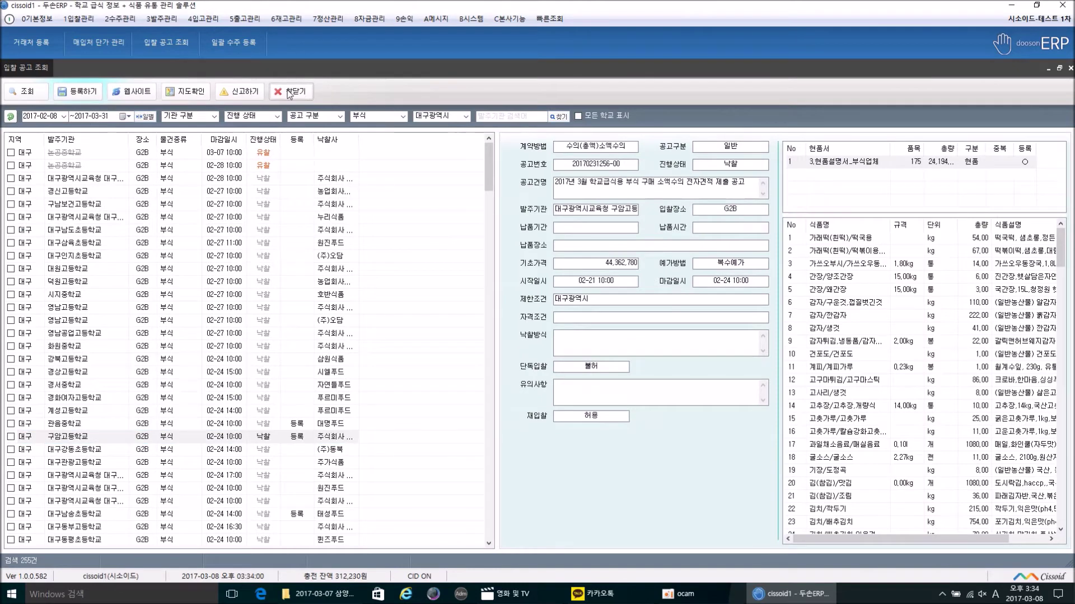
click(294, 93)
click(162, 19)
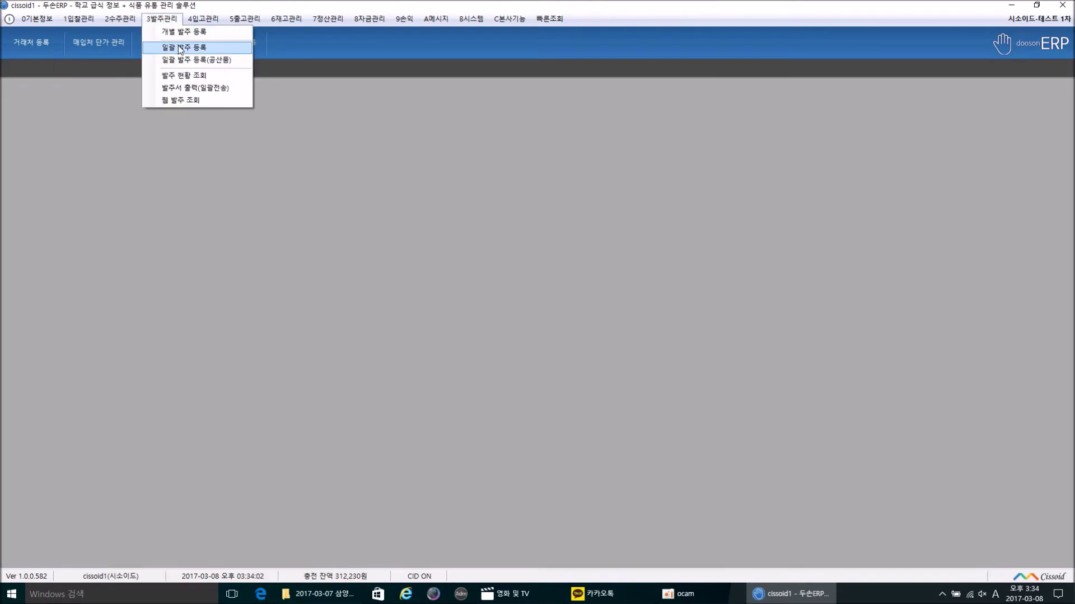
click(179, 48)
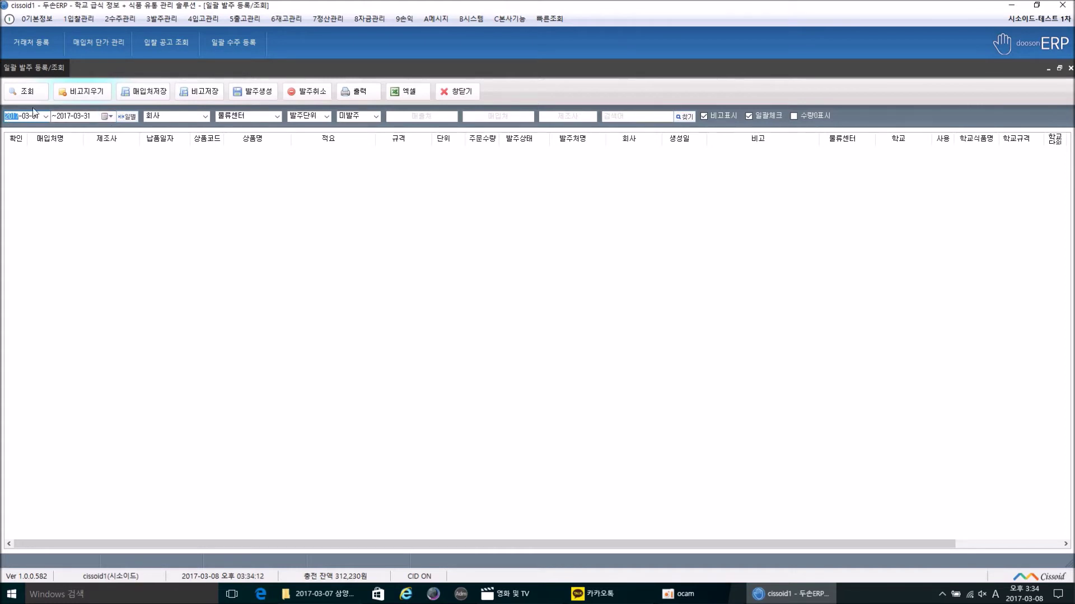
Step: Set the end date to 2017-03-10, list and check all 177 unordered items, then start 발주생성
click(106, 115)
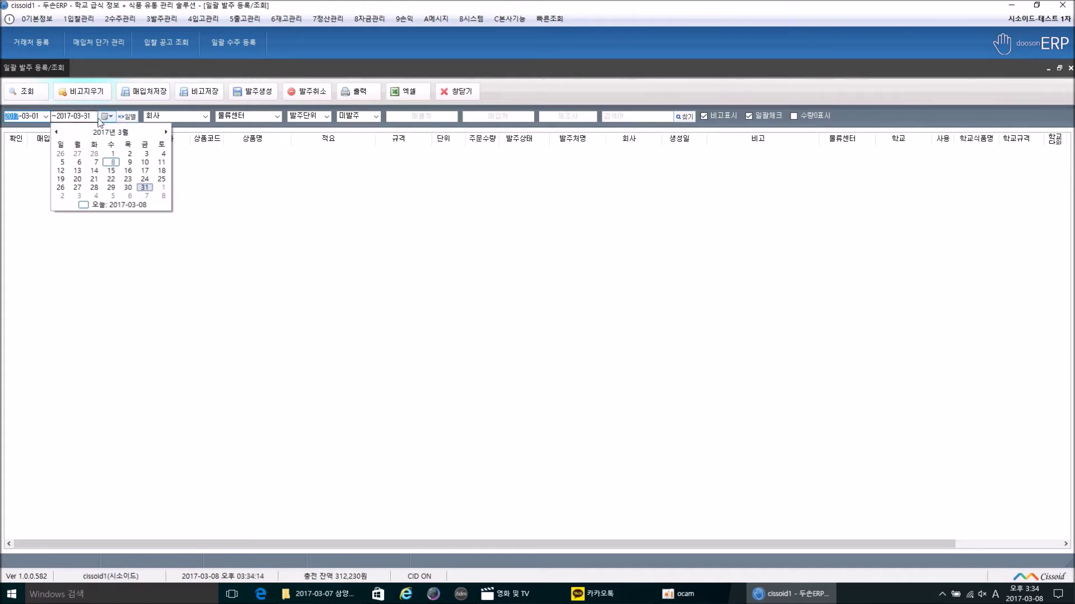
click(145, 162)
click(27, 92)
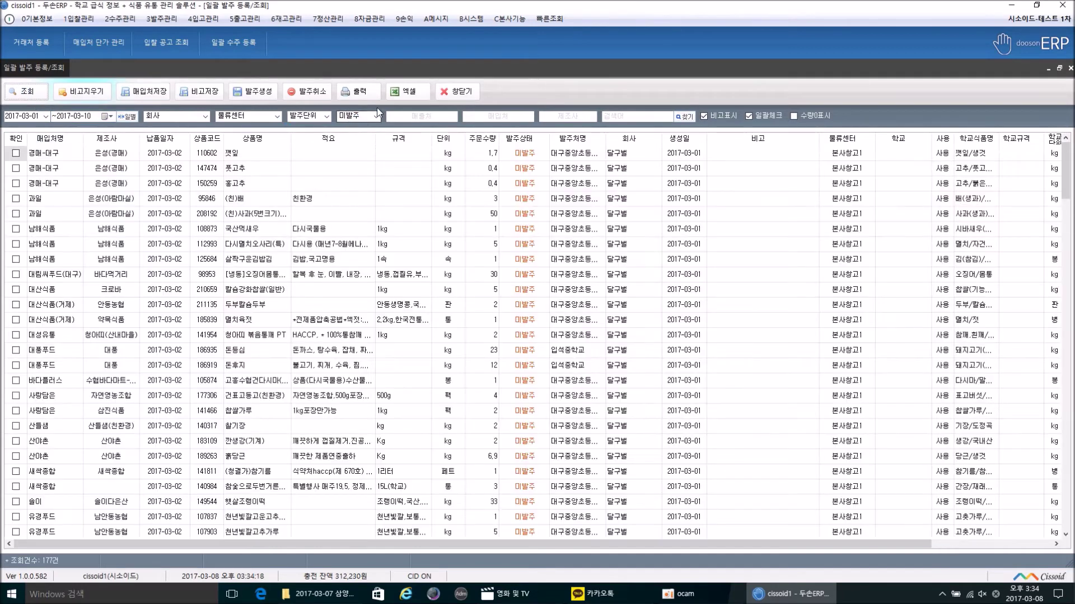
click(308, 116)
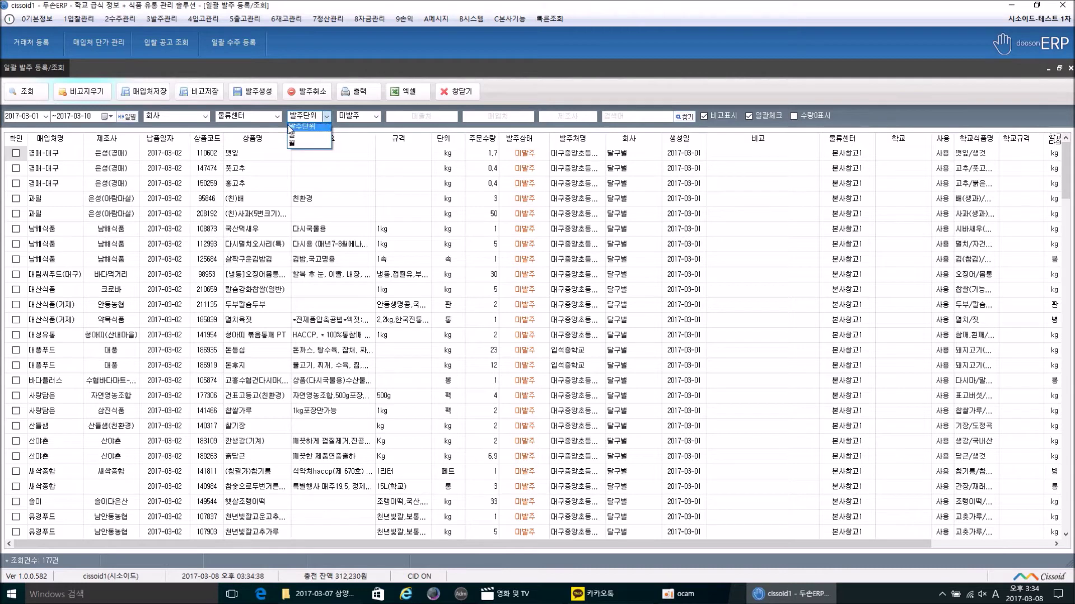
click(301, 109)
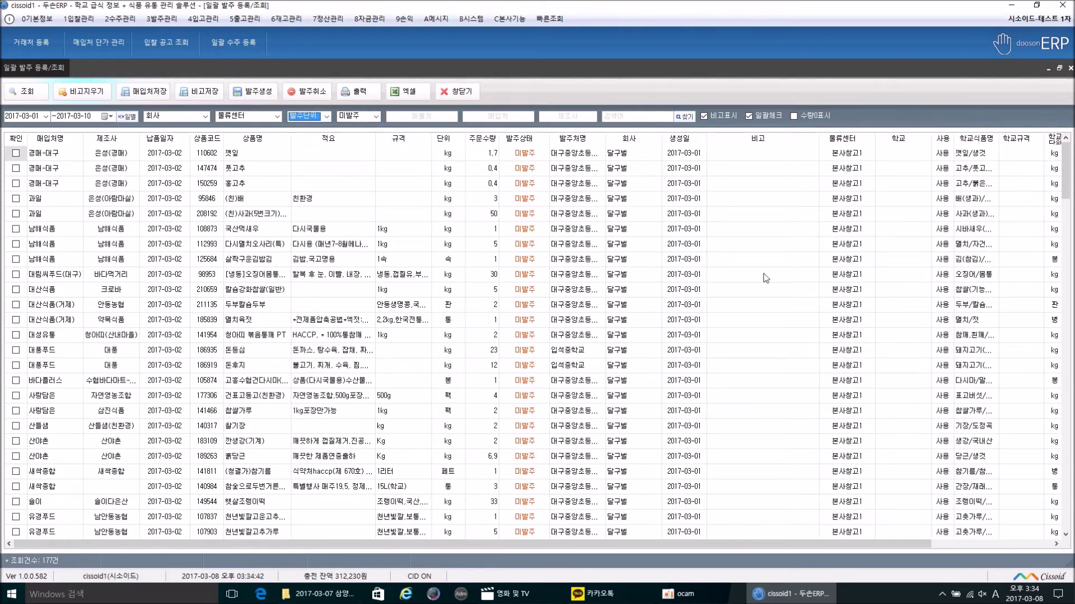
click(15, 138)
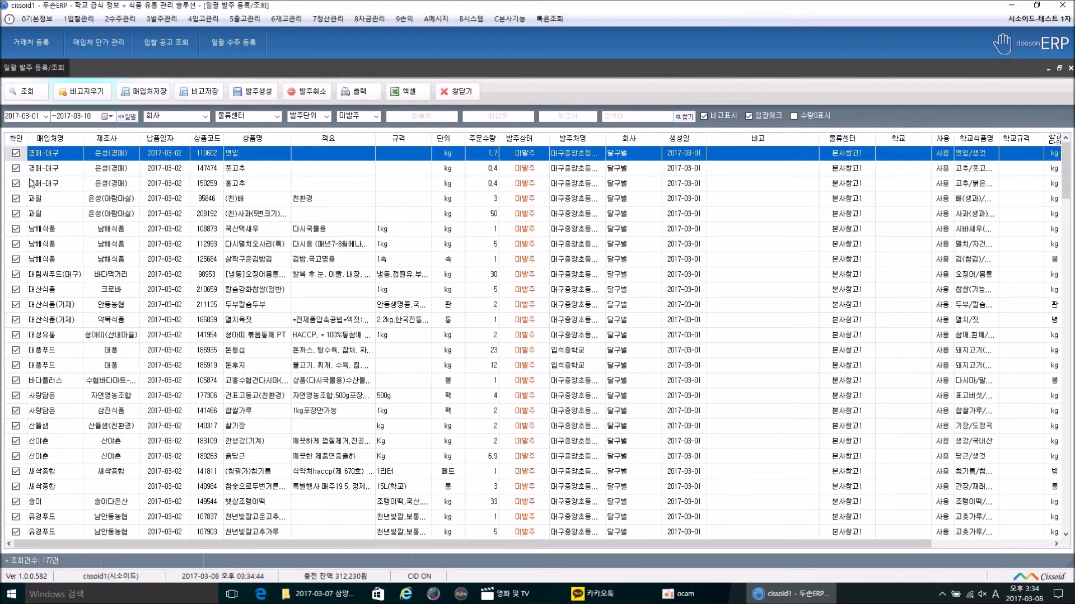
click(253, 91)
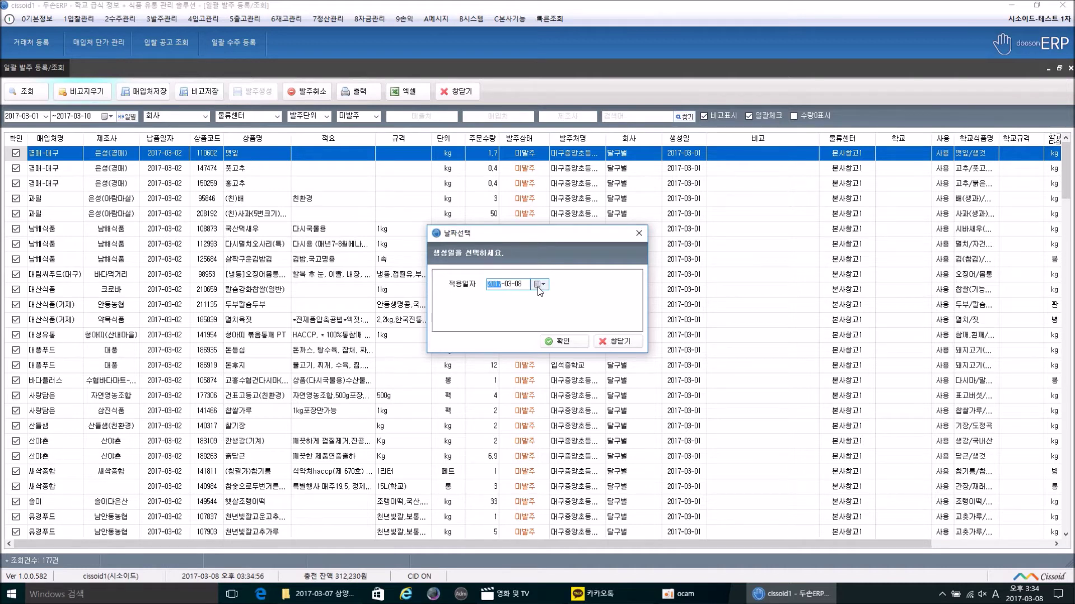
Step: Generate the purchase orders dated 2017-03-05, accepting the past date and declining the printout screen
click(539, 287)
click(501, 331)
click(554, 343)
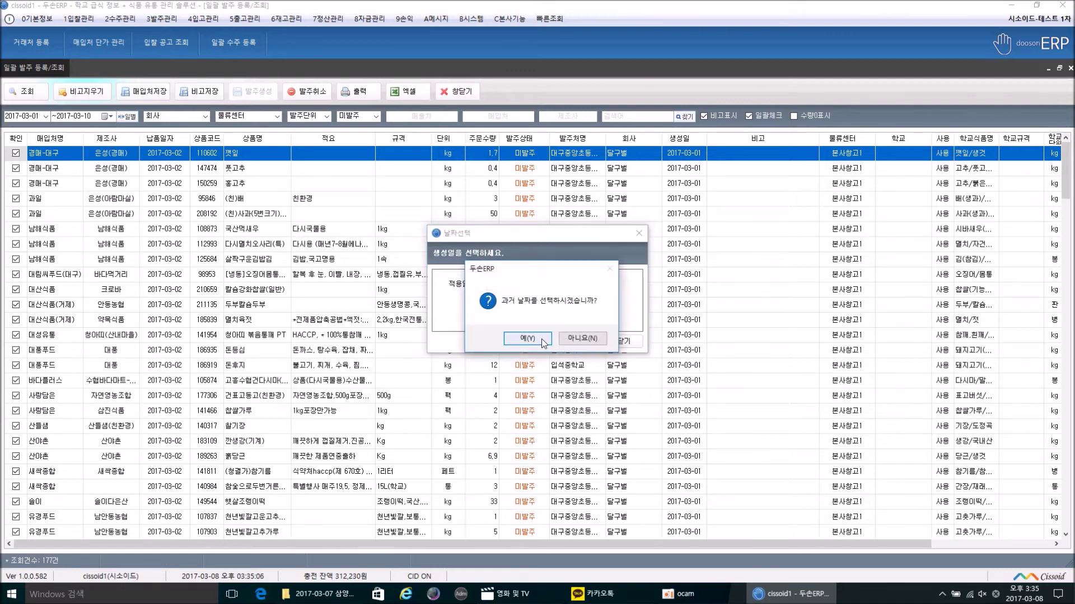
click(527, 338)
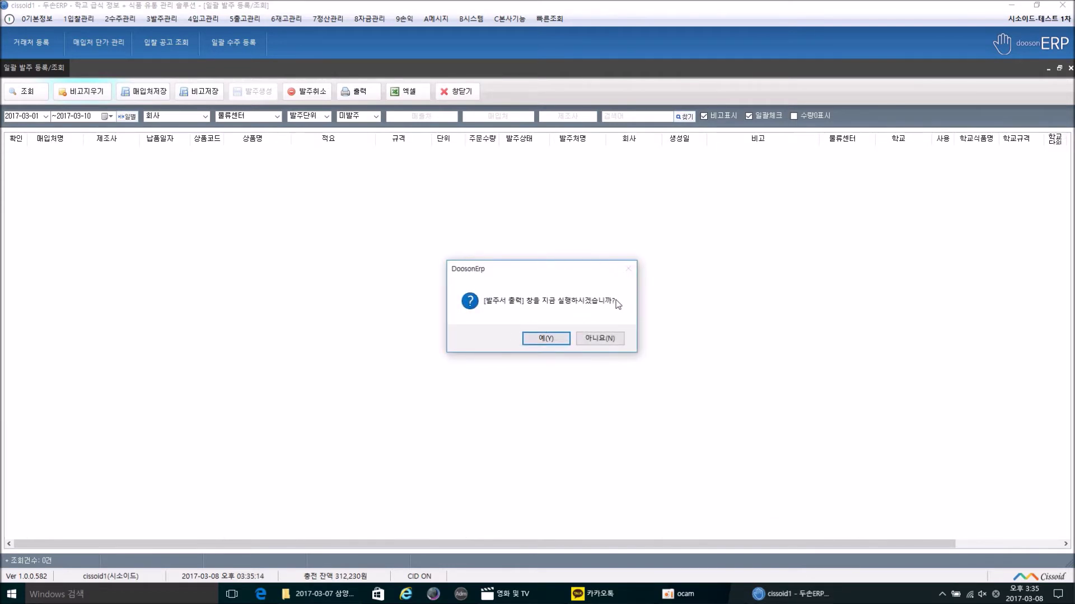
click(612, 340)
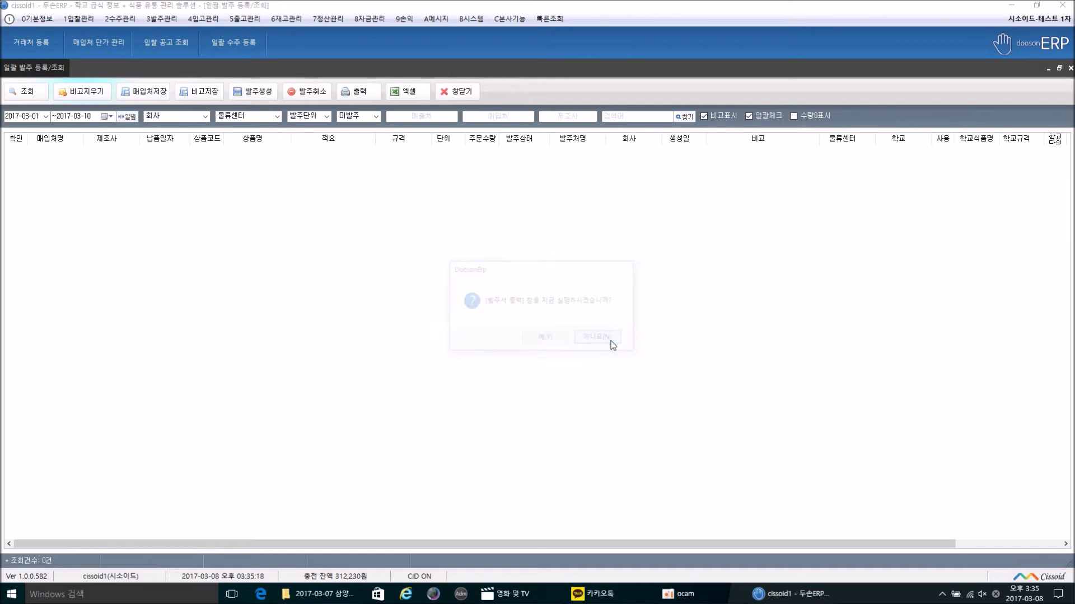
click(152, 20)
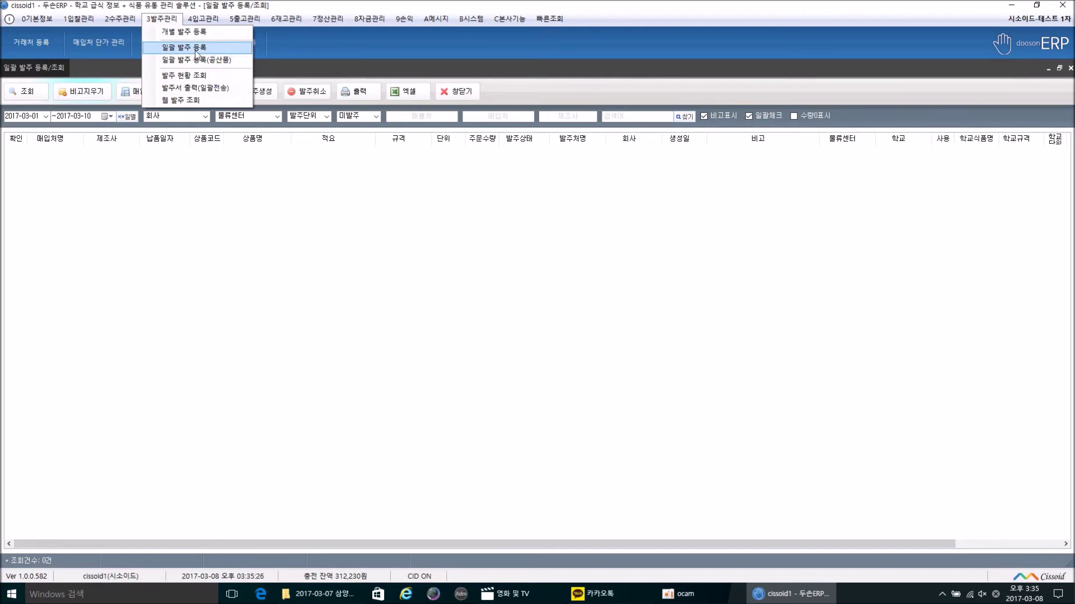
Step: List the 2017-03-05 orders in 발주서 출력(일괄전송) and show 경매(시소이드)'s fax and e-mail details
click(187, 89)
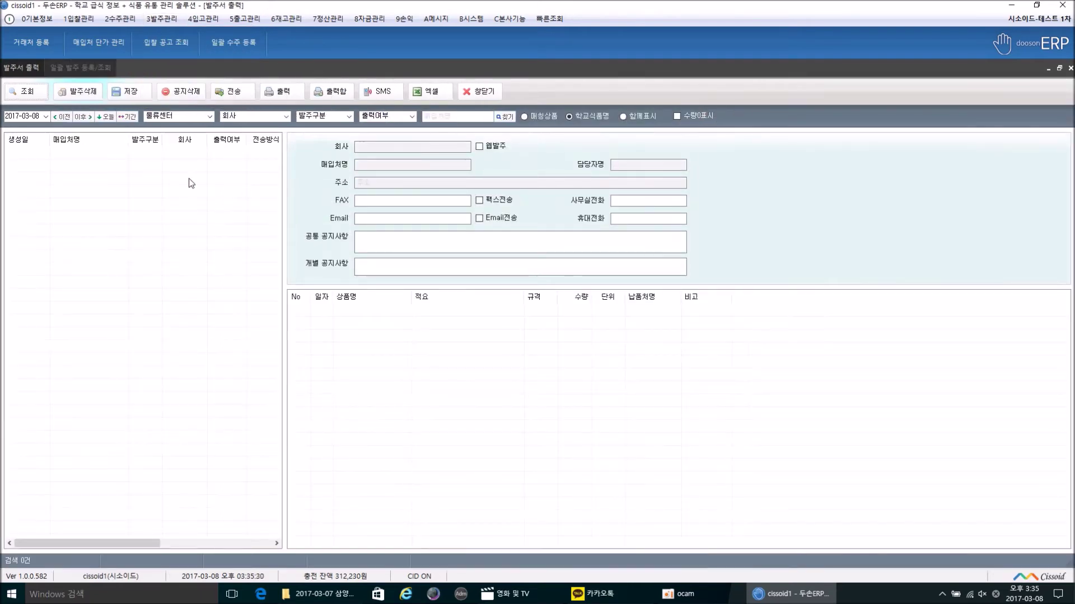
click(46, 116)
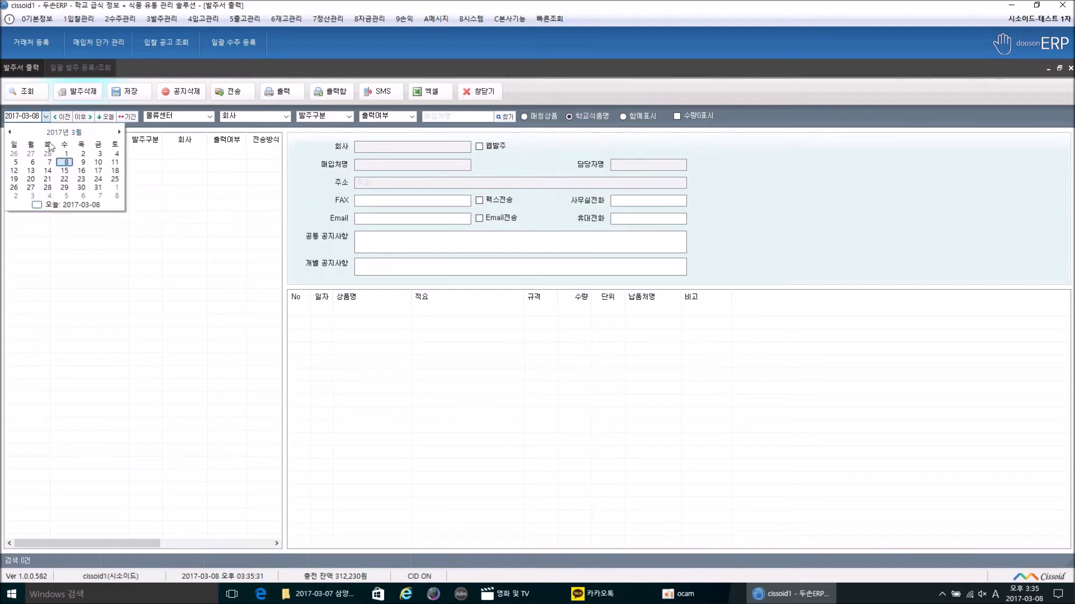
click(16, 162)
click(22, 94)
drag(276, 179, 317, 153)
click(243, 156)
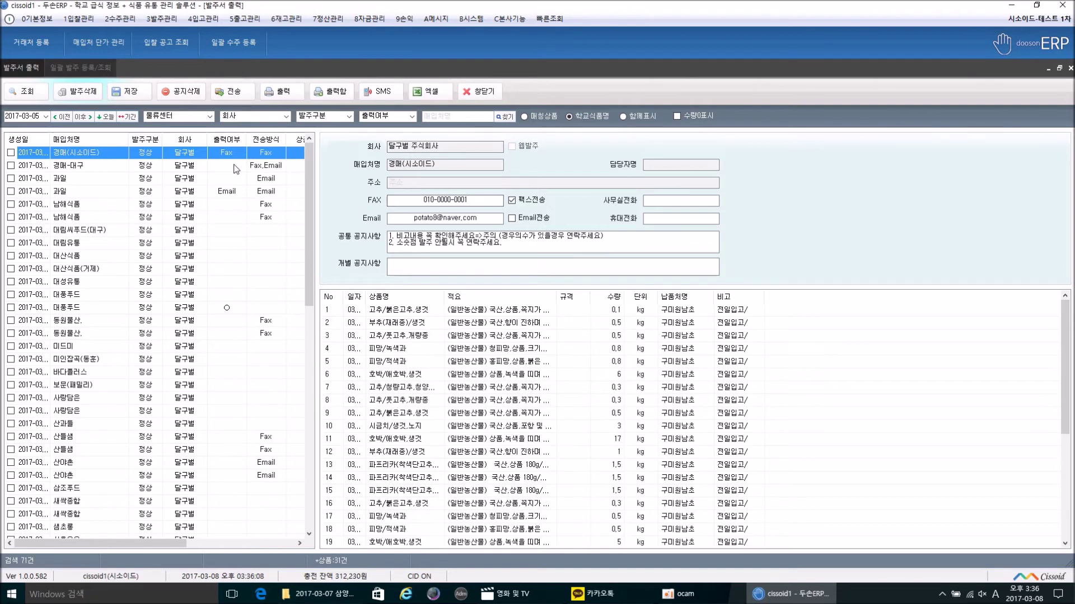
Step: Save 경매-대구's fax and e-mail sending details, then select and save 과일's five-item order
key(Down)
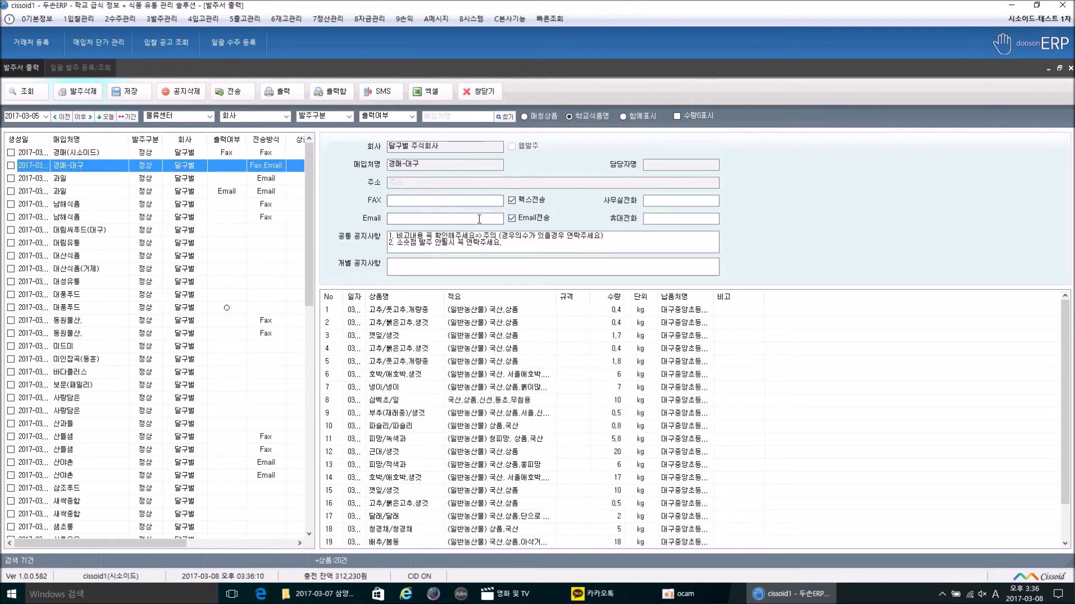
click(439, 219)
click(424, 199)
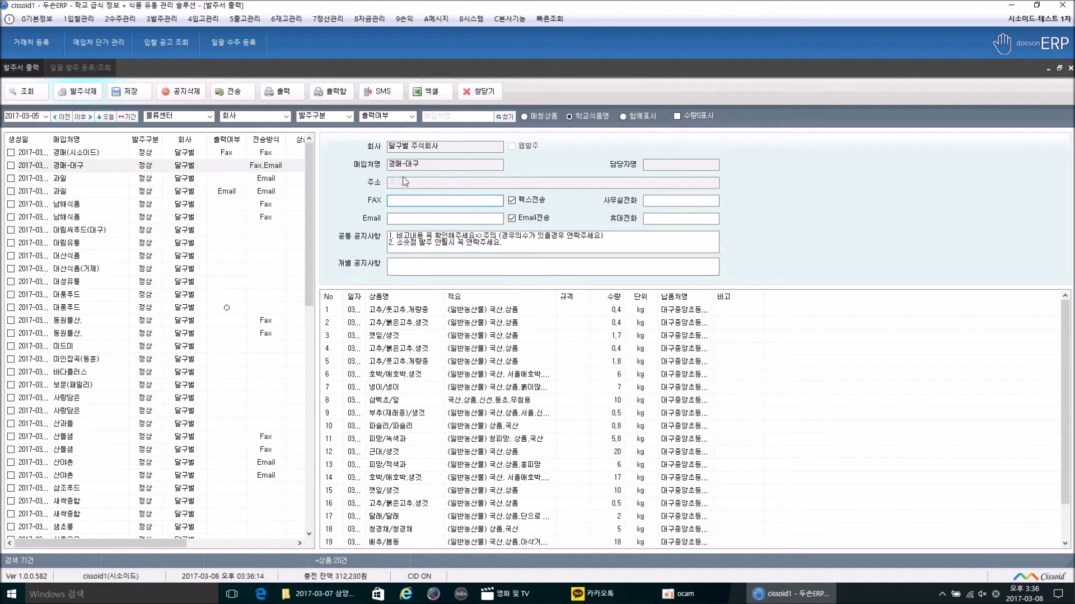
click(138, 89)
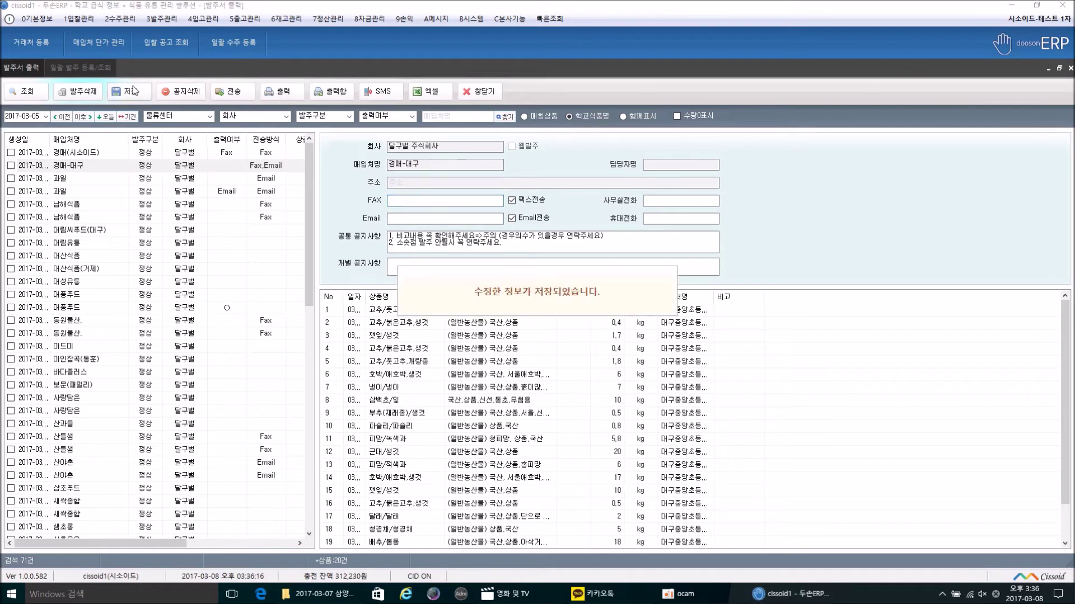
click(129, 179)
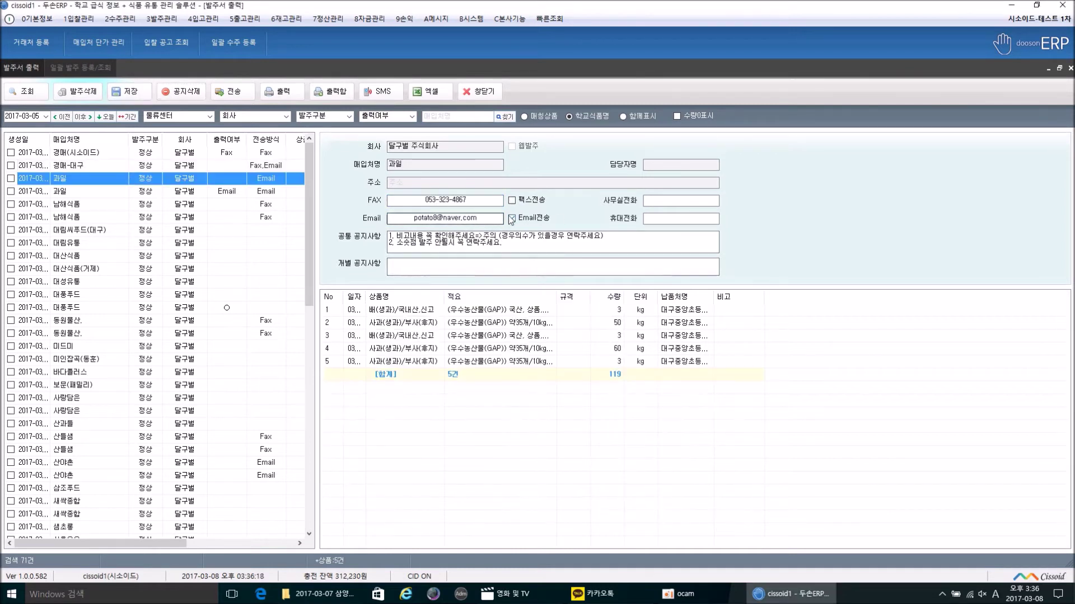
click(126, 92)
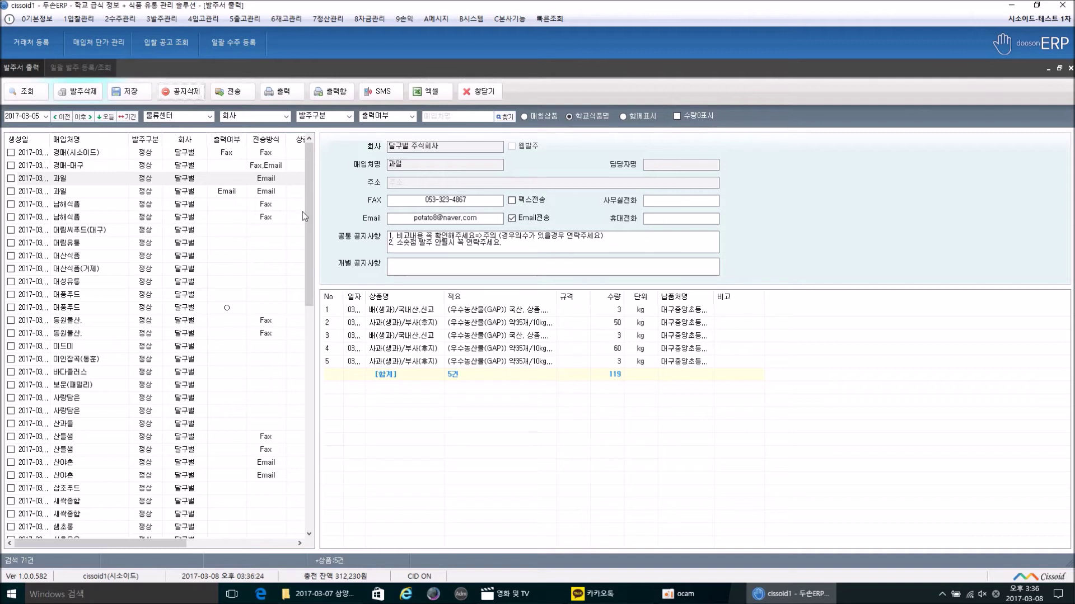
Step: Check every supplier's order and start sending, then cancel the transmission
click(83, 181)
right_click(82, 179)
click(106, 203)
click(232, 91)
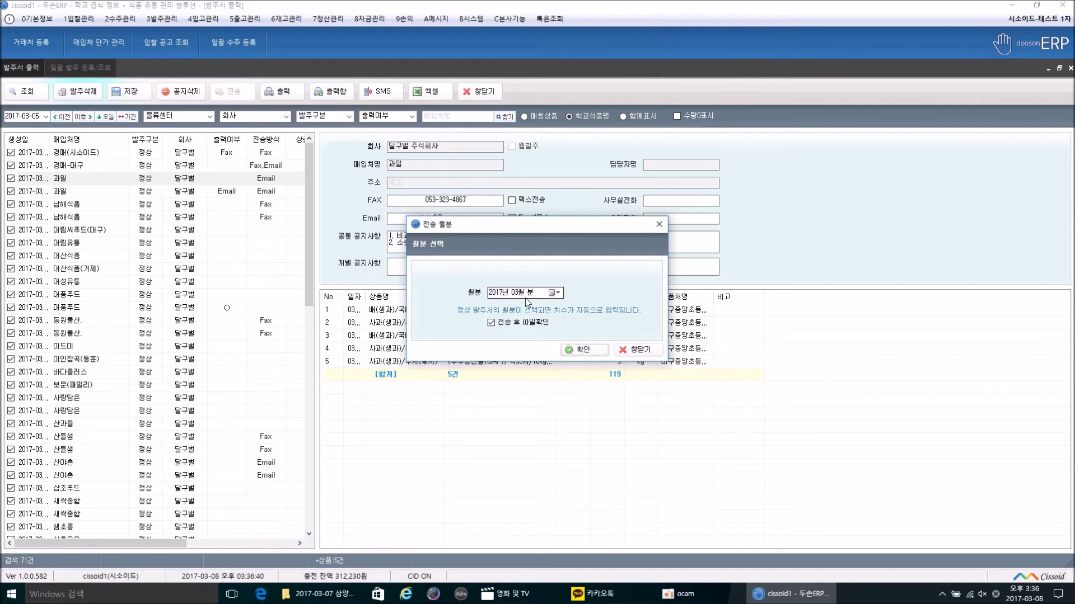
click(660, 225)
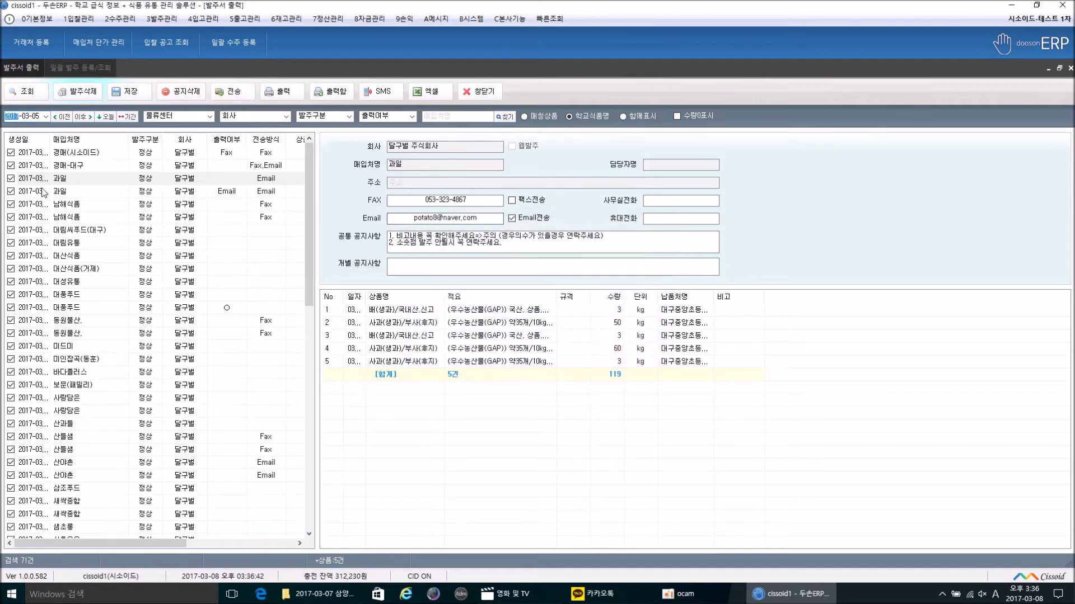
Step: Send only the 경매(시소이드), 경매-대구 and 과일 orders for the 2017년 03월 period
right_click(54, 157)
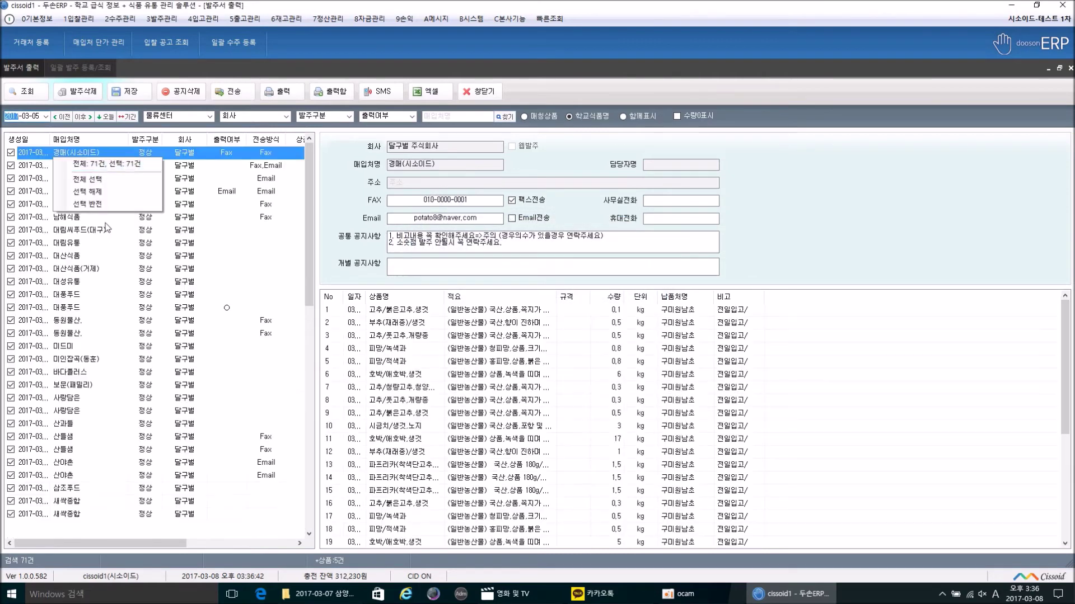
click(107, 191)
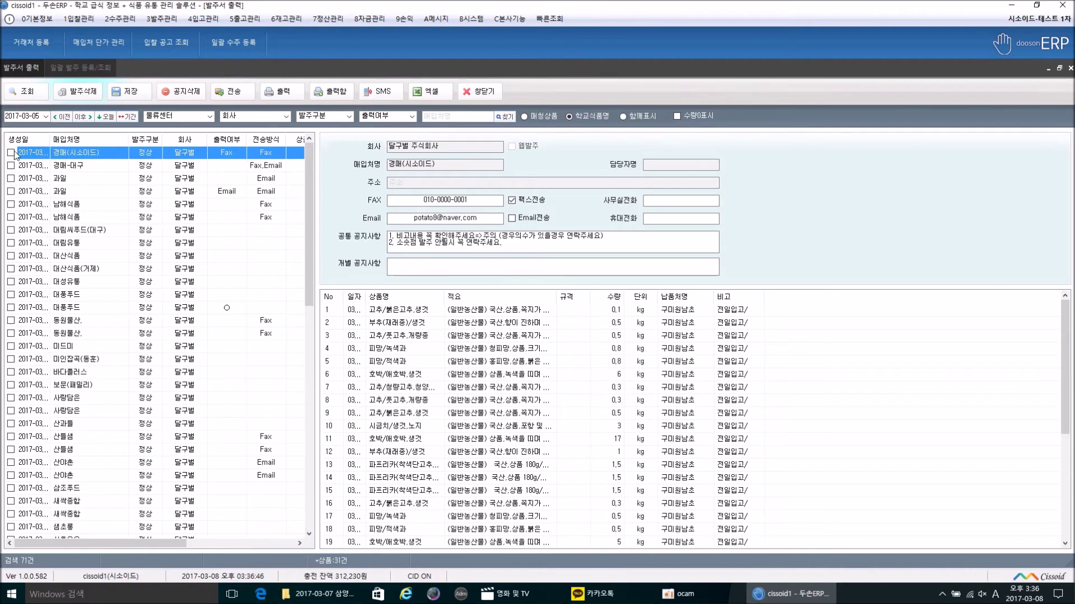
click(67, 166)
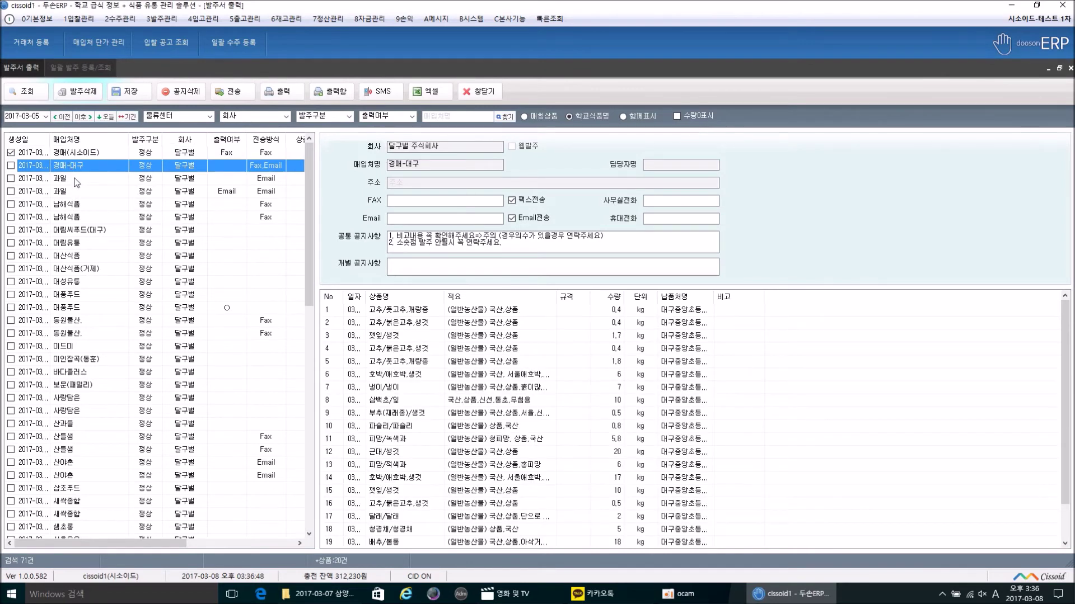
click(76, 183)
click(11, 165)
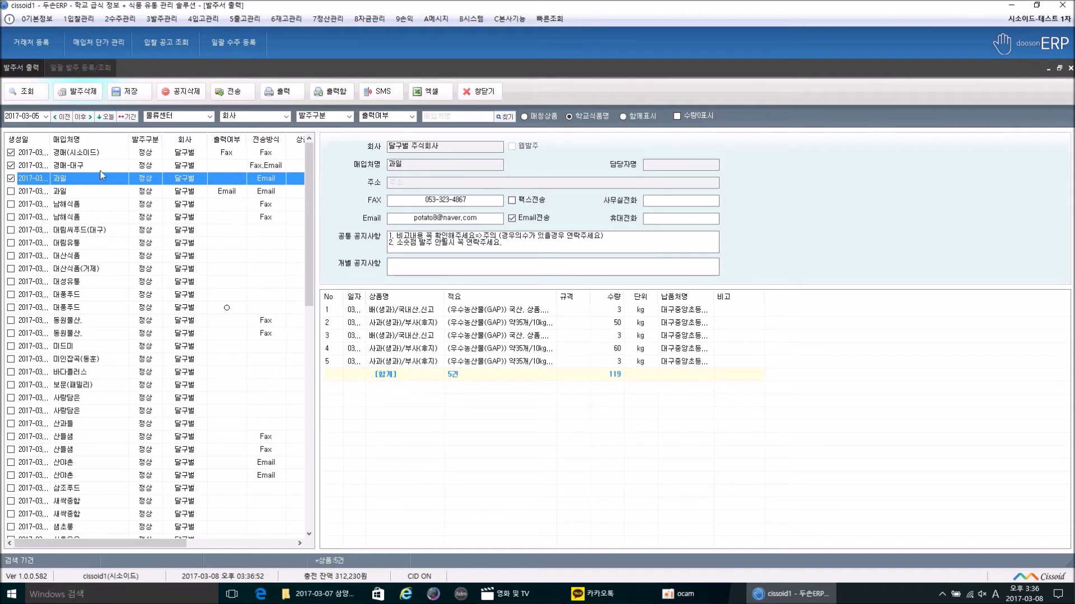
click(234, 92)
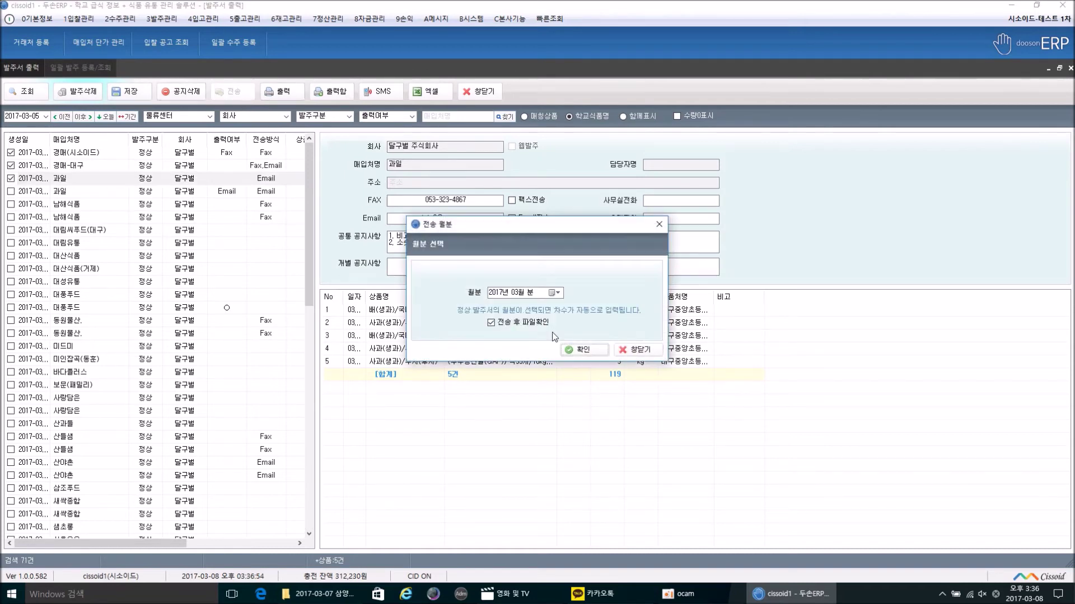
click(583, 350)
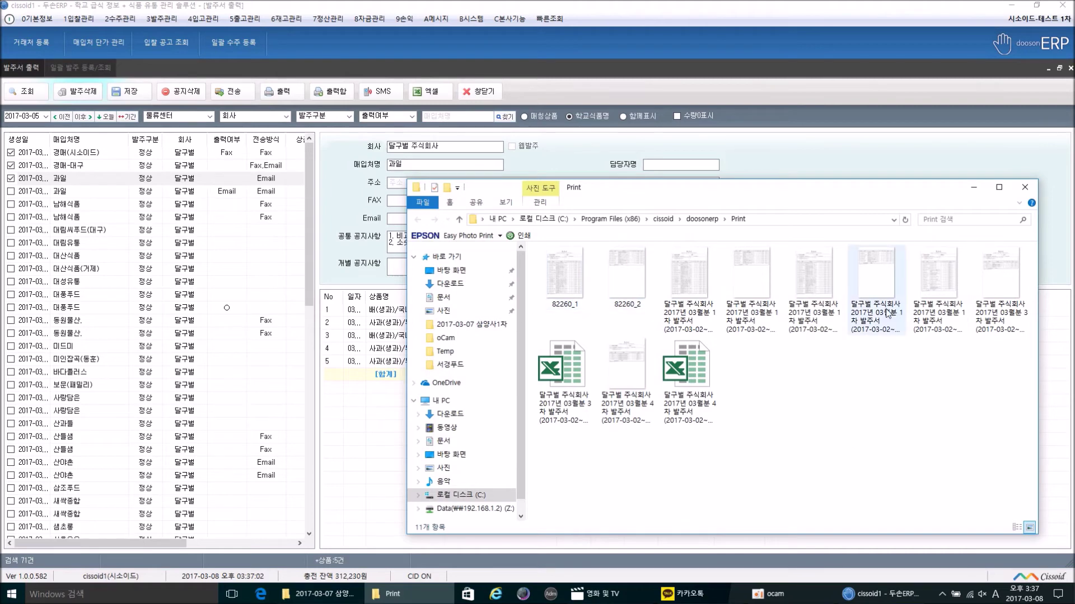
Step: Widen the purchase order list to display more columns
click(320, 224)
drag(320, 224, 478, 220)
click(392, 192)
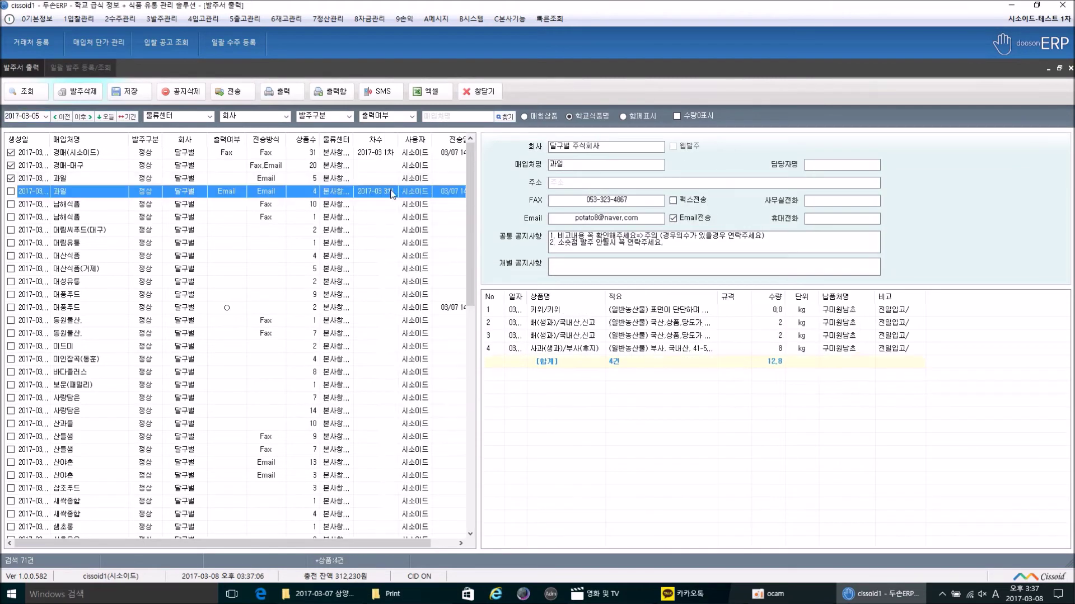
Step: Refresh the list and review the sent 경매(시소이드), 경매-대구 and 과일 orders
click(25, 91)
click(393, 158)
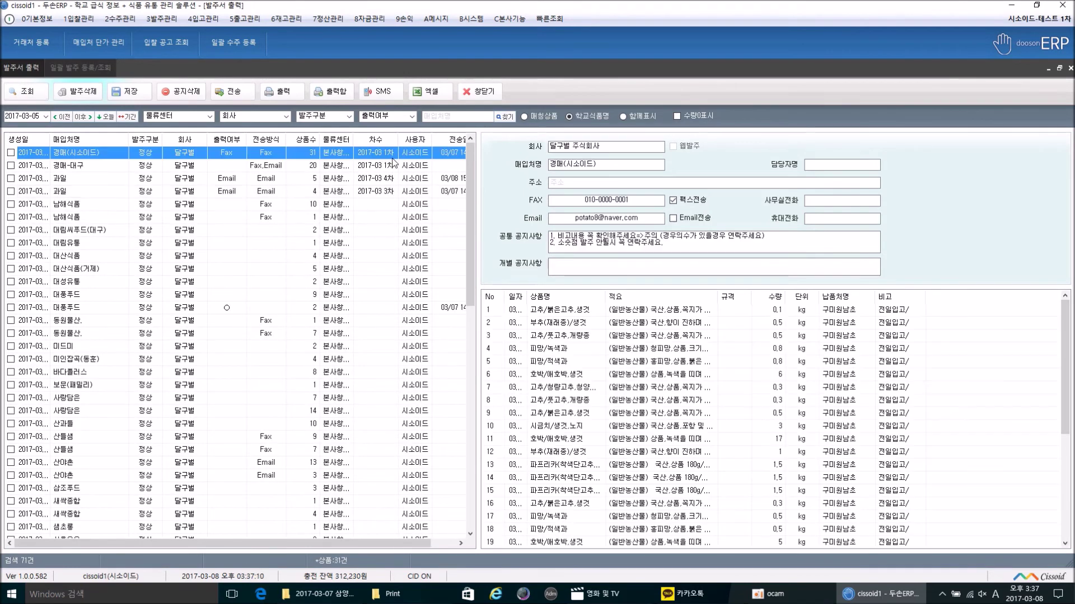
click(393, 168)
click(393, 181)
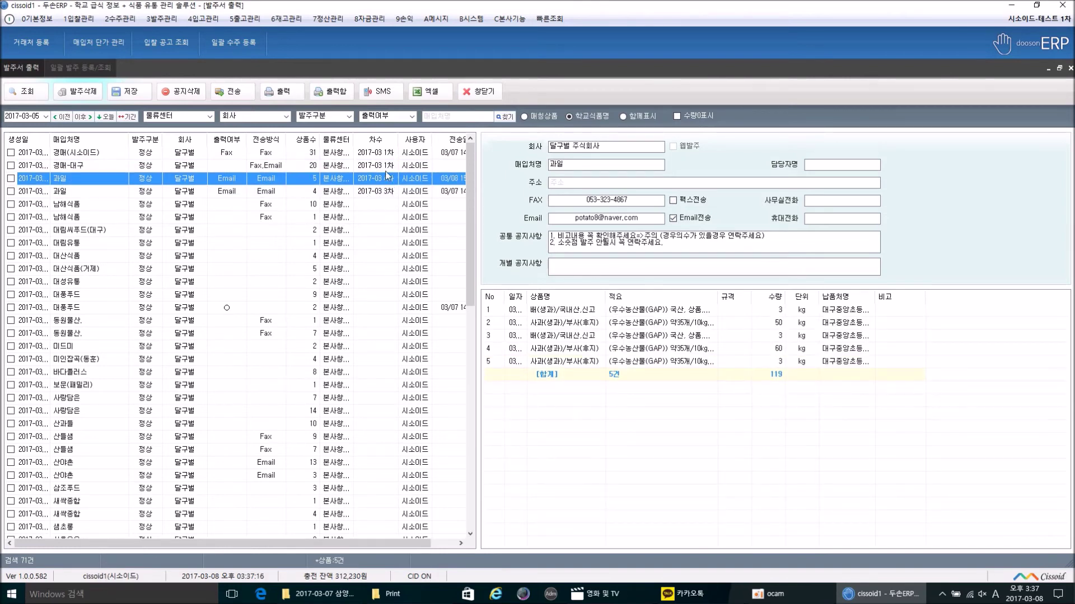
Step: Check 경매-대구's fax number and e-mail, then open its print preview
click(265, 168)
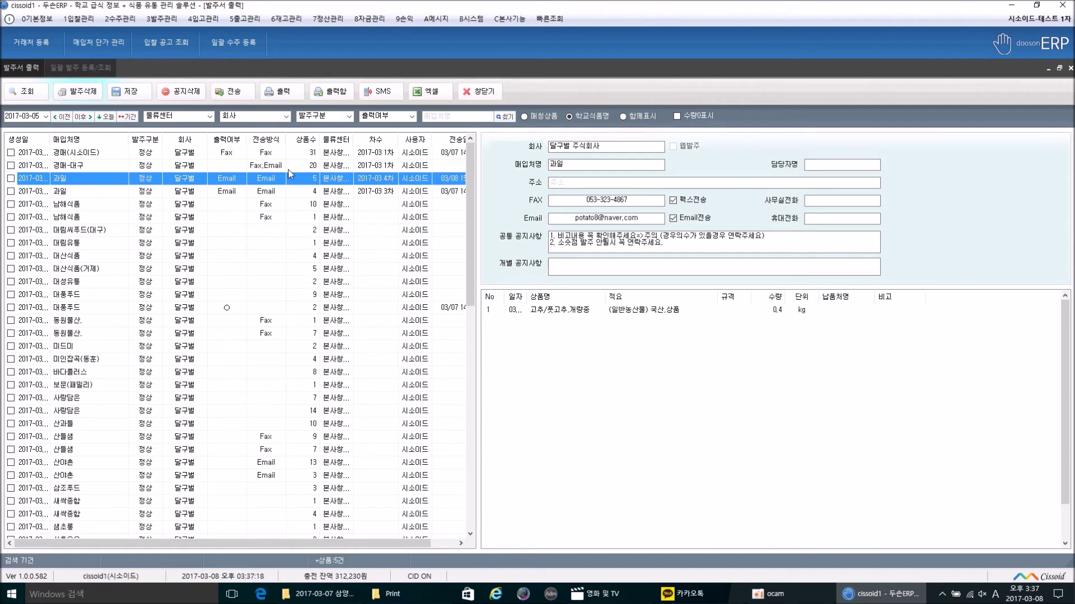
click(564, 201)
click(586, 217)
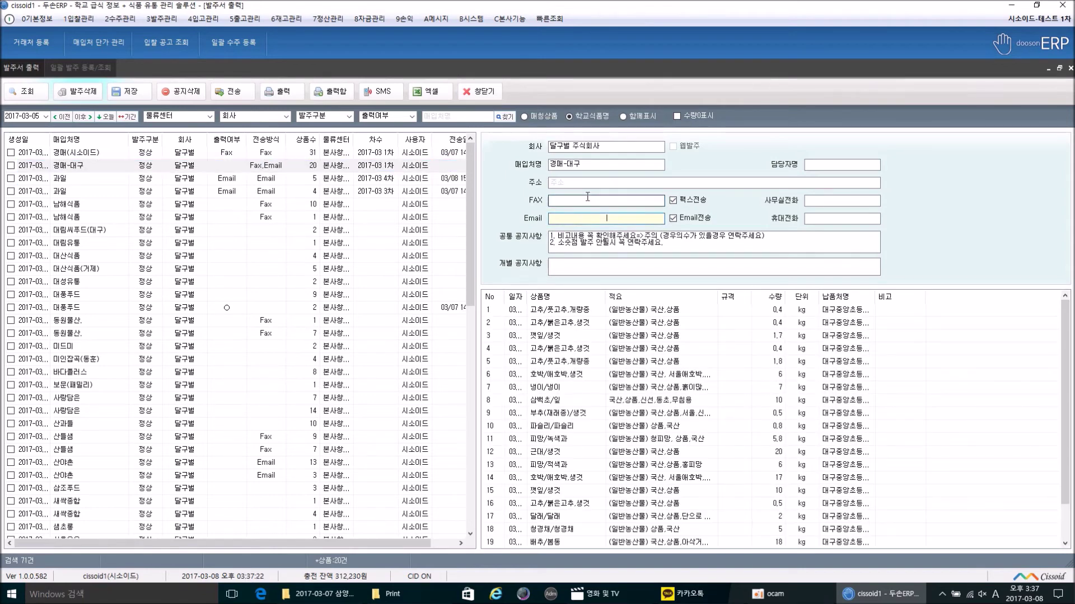
click(282, 94)
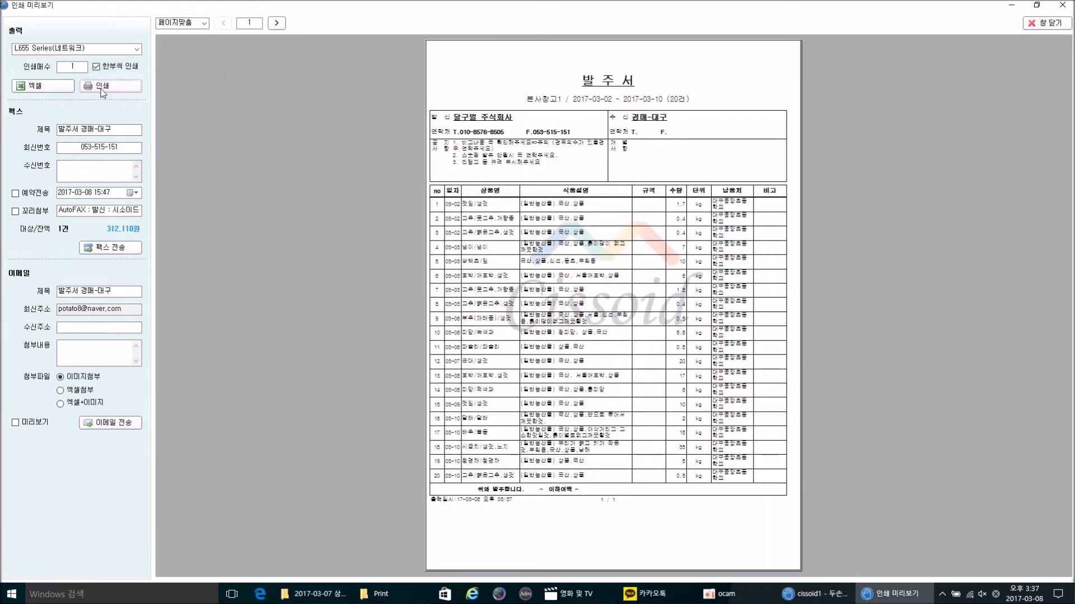
Step: Inspect the 20-line 경매-대구 purchase order preview, then close the preview window
click(103, 92)
click(1030, 27)
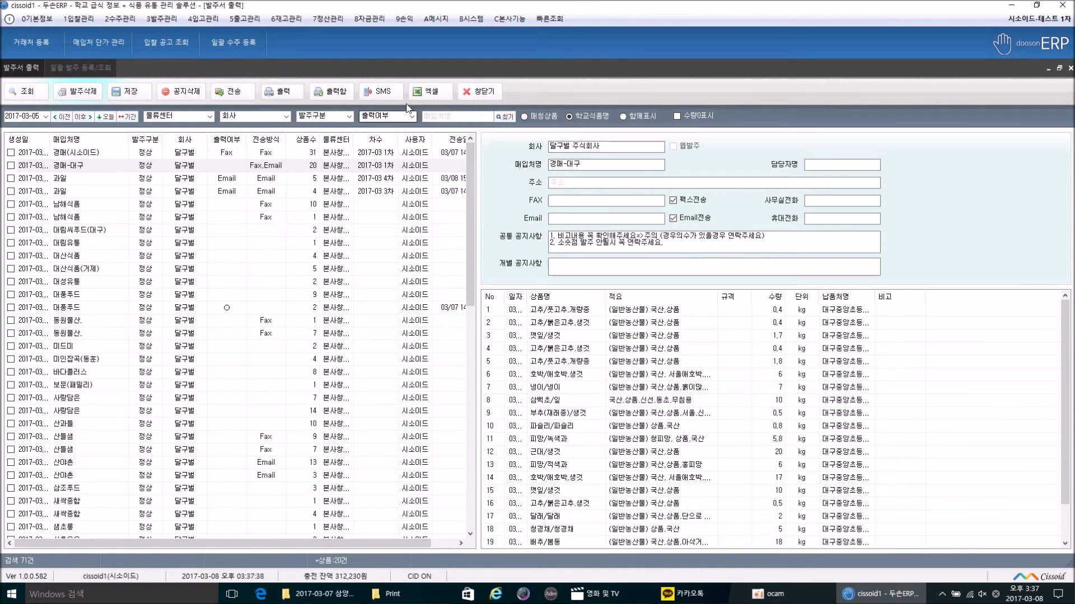
Step: Open 팩스 전송 현황 and view the 경매(시소이드) fax, still 발송중 at 0/2 pages
click(472, 19)
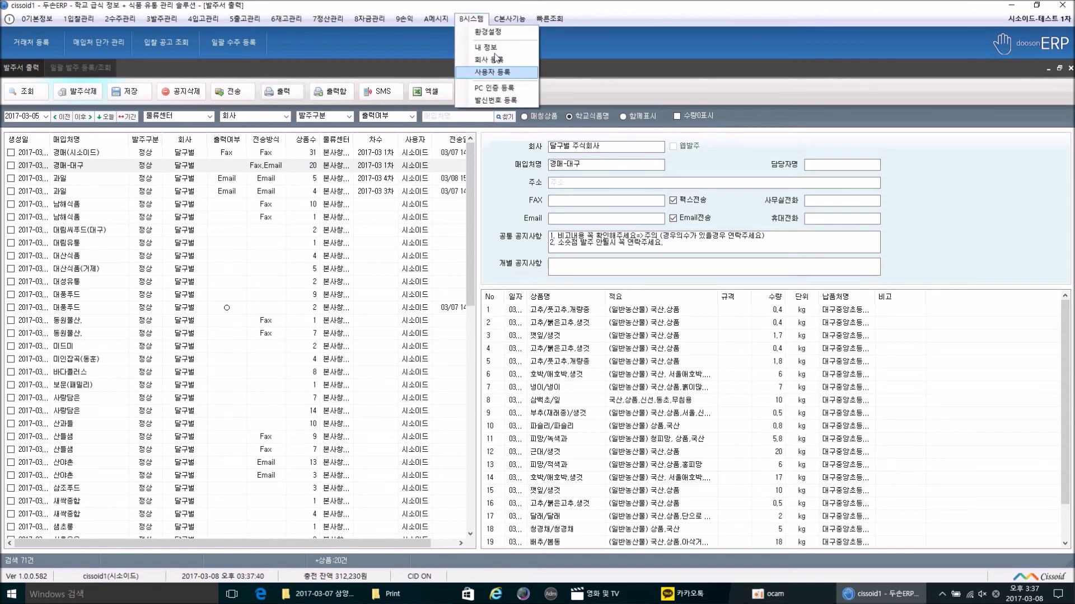
mouse_move(436, 19)
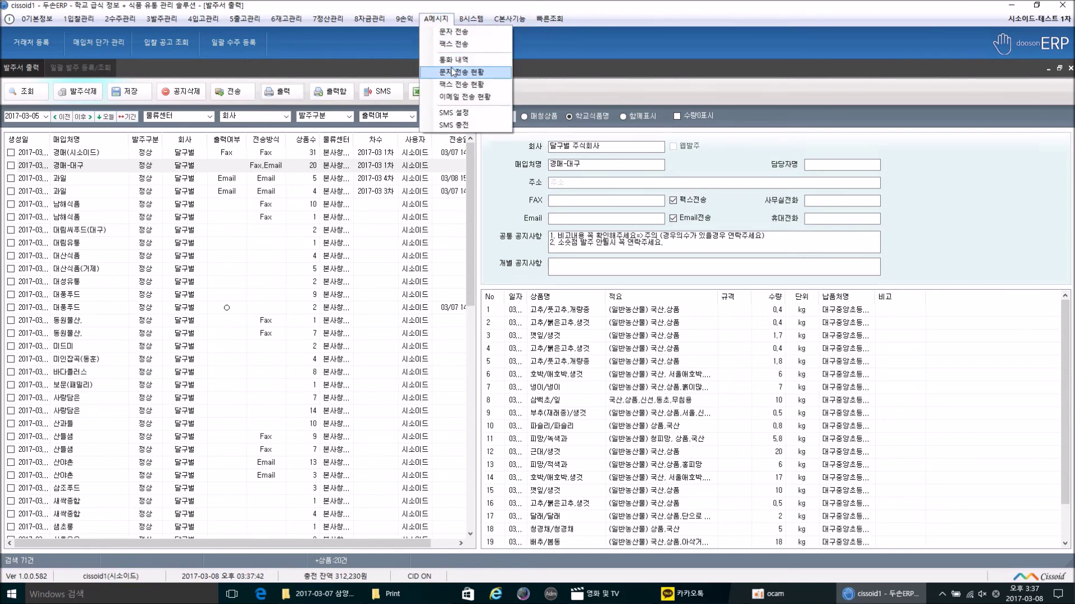
click(456, 84)
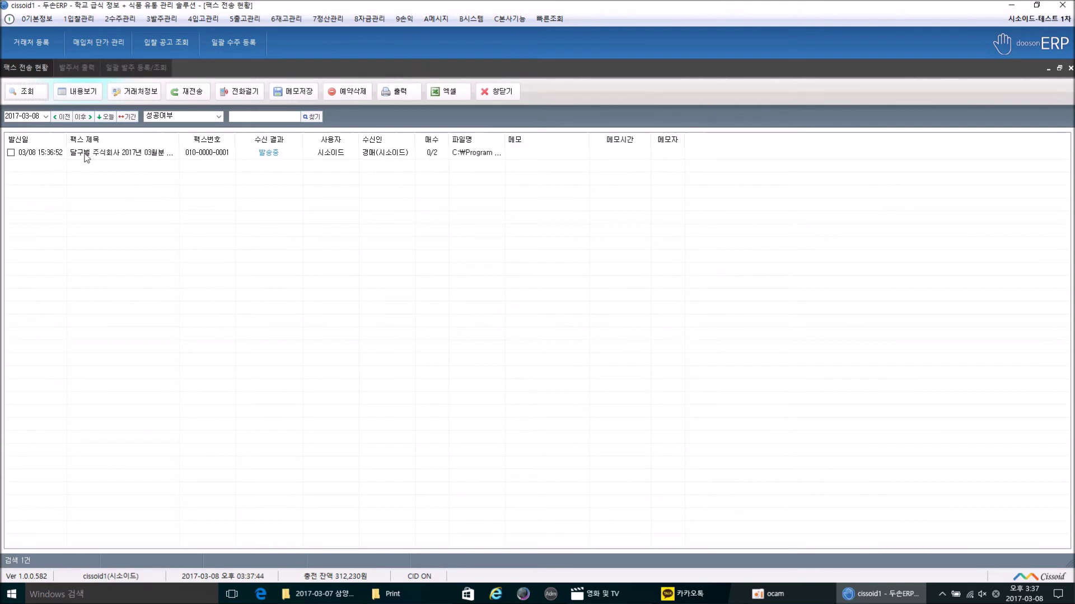
click(272, 158)
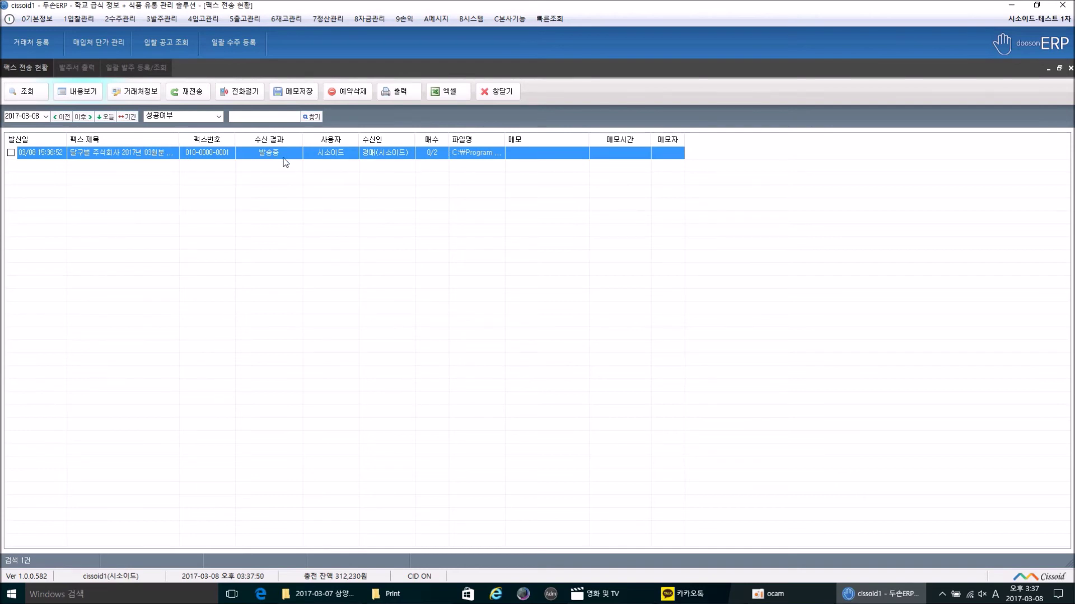
click(455, 152)
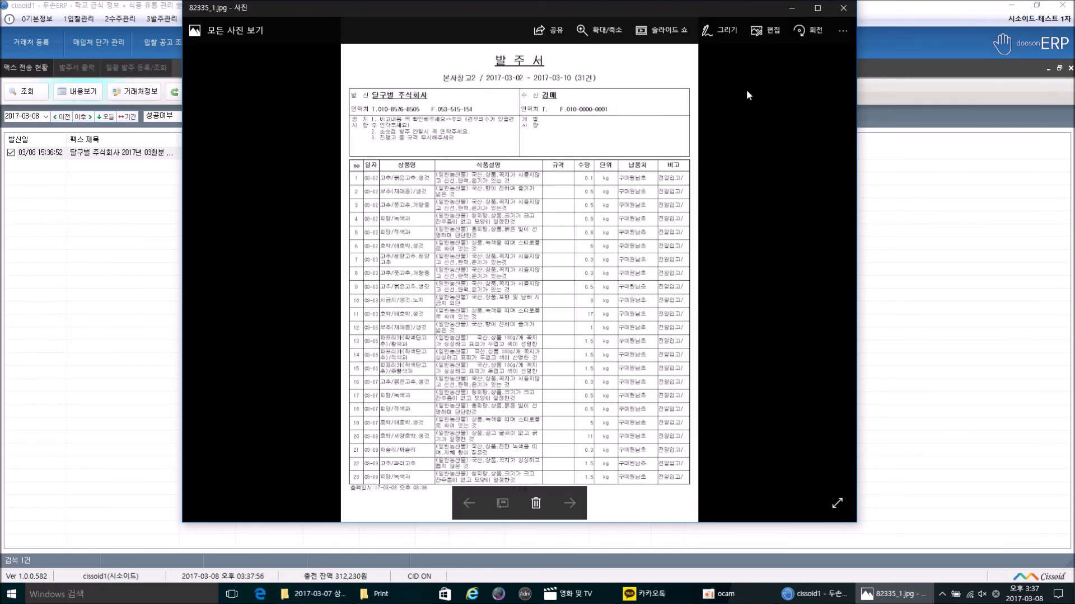
click(835, 16)
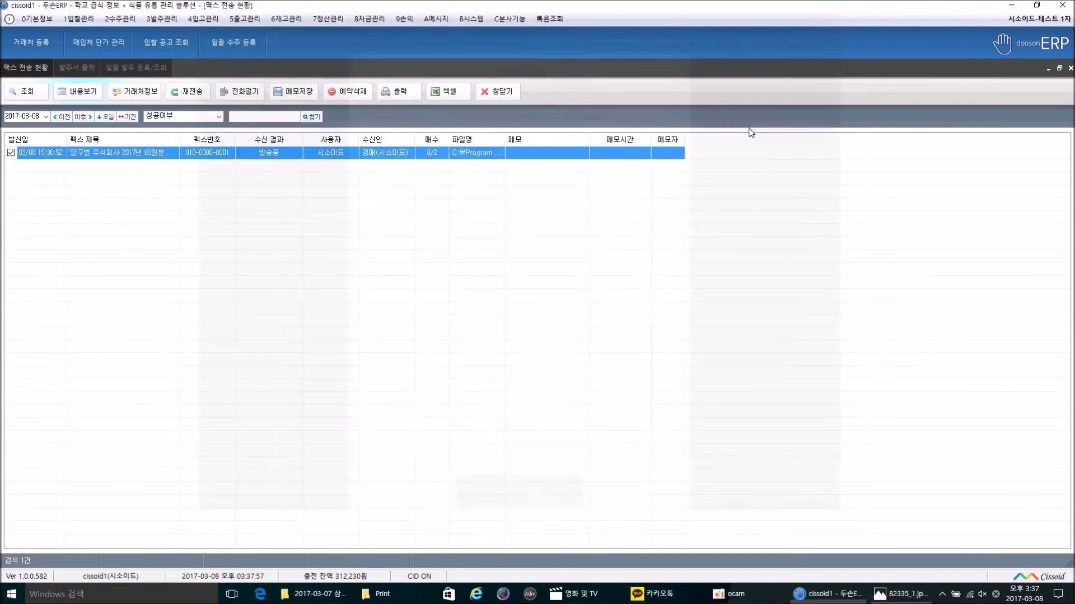
click(436, 18)
Step: Open 이메일 전송 현황 and select the e-mail sent to 과일
click(462, 96)
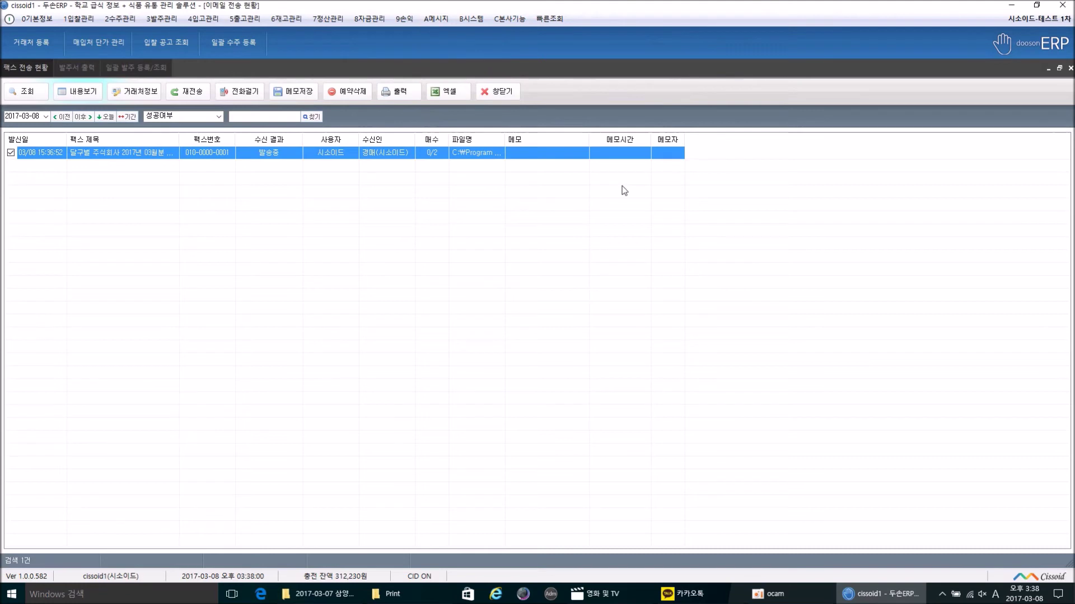
click(421, 155)
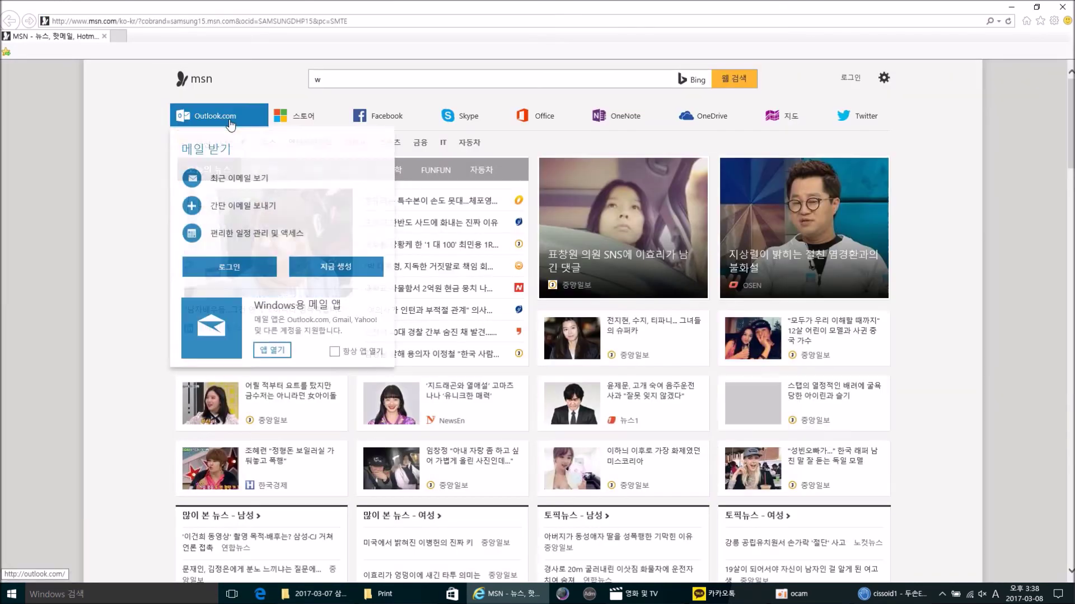
click(224, 20)
text(ww.n)
key(BackSpace)
key(BackSpace)
key(BackSpace)
key(BackSpace)
text(www.an)
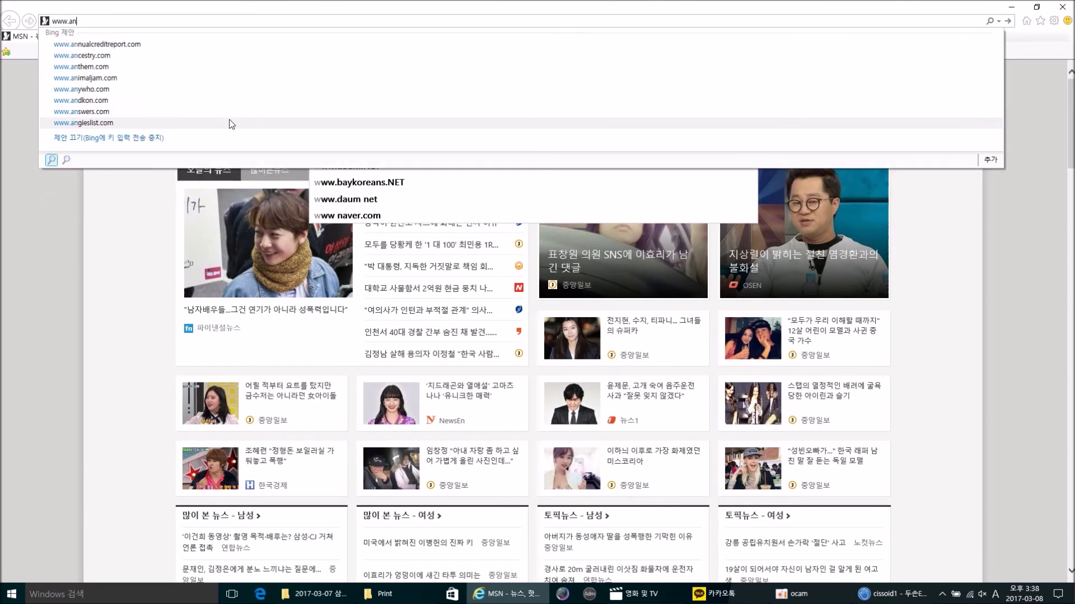
key(BackSpace)
key(BackSpace)
text(naver.)
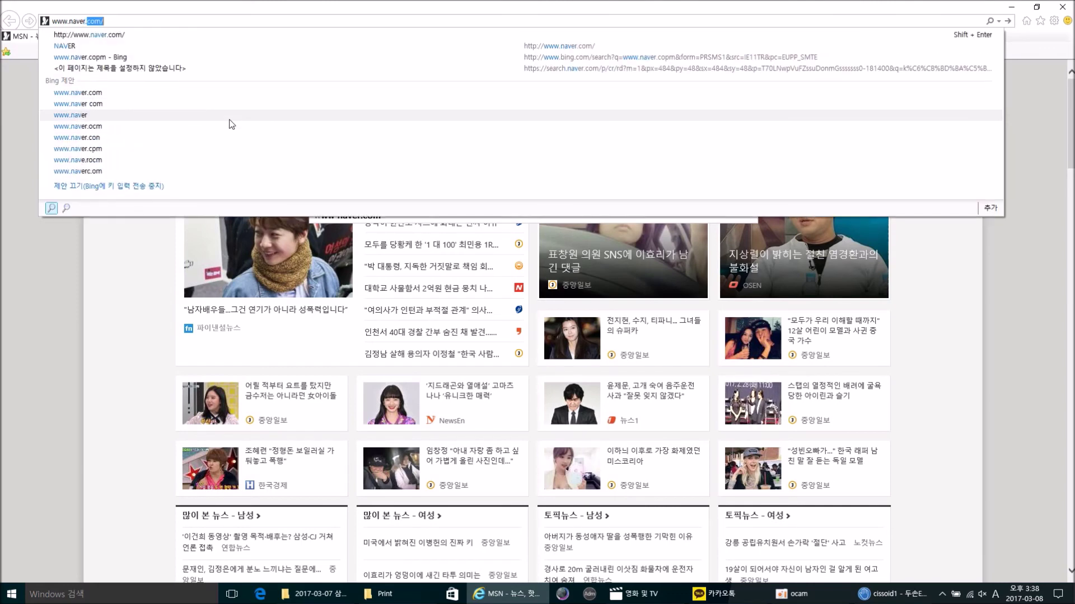
key(Return)
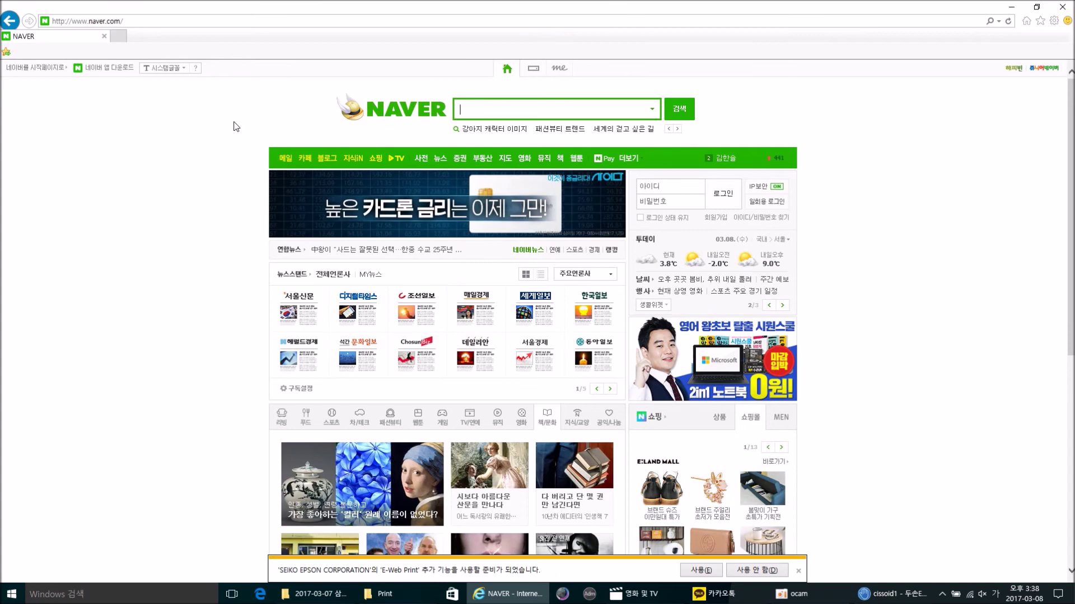
Step: Sign in to Naver with the mail account's ID and password
click(666, 181)
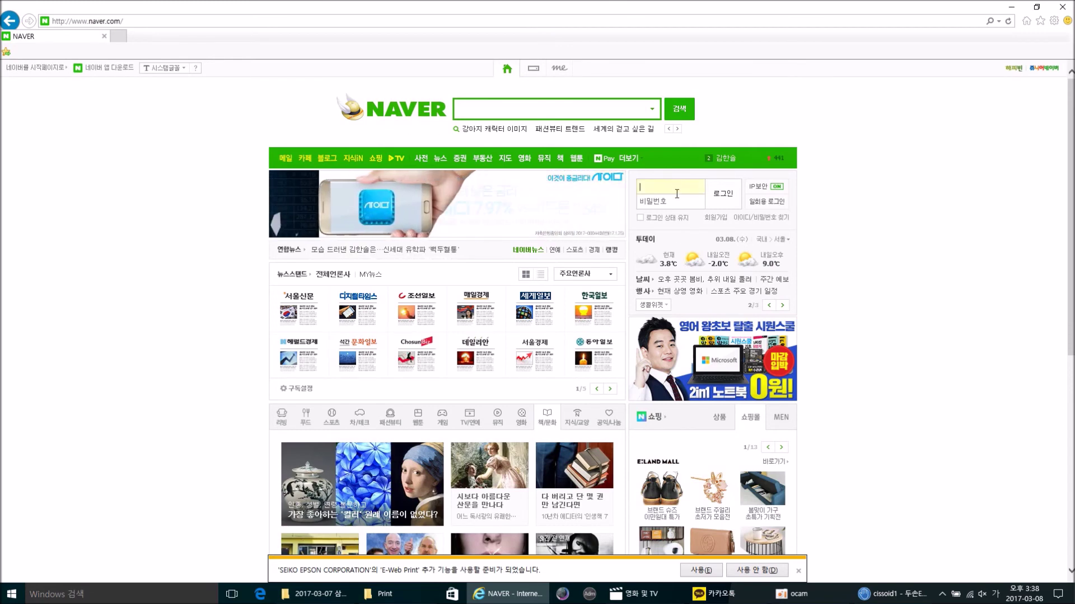
click(676, 193)
text(****)
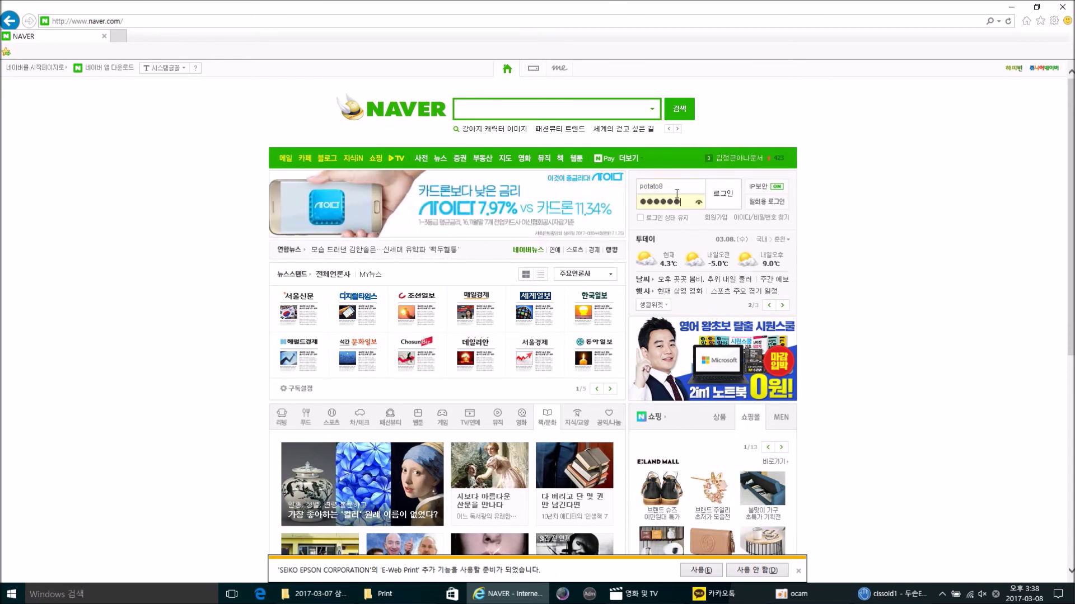
text(*****)
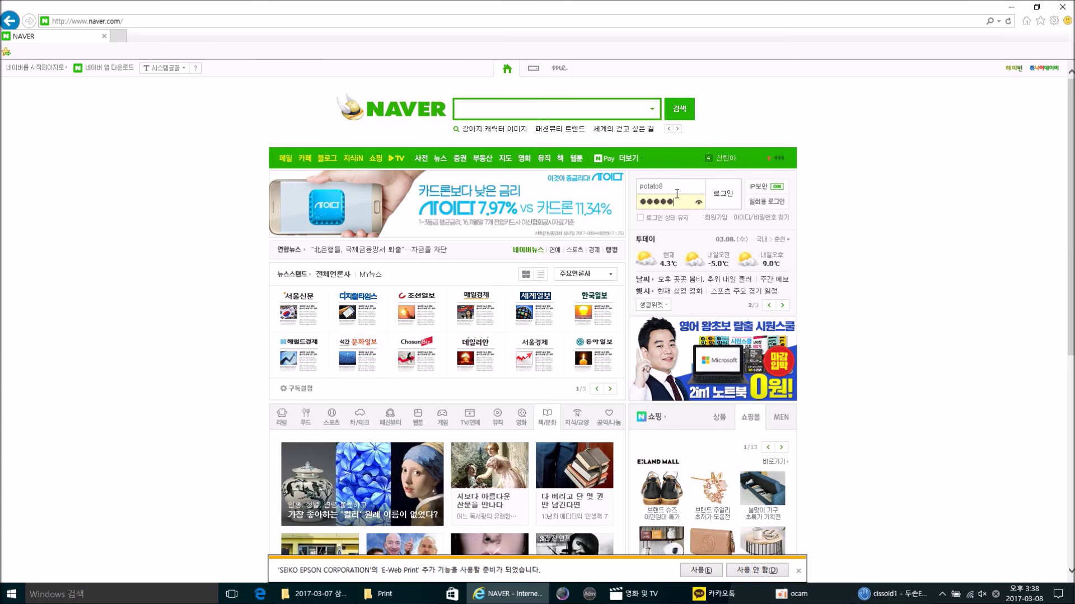
key(Return)
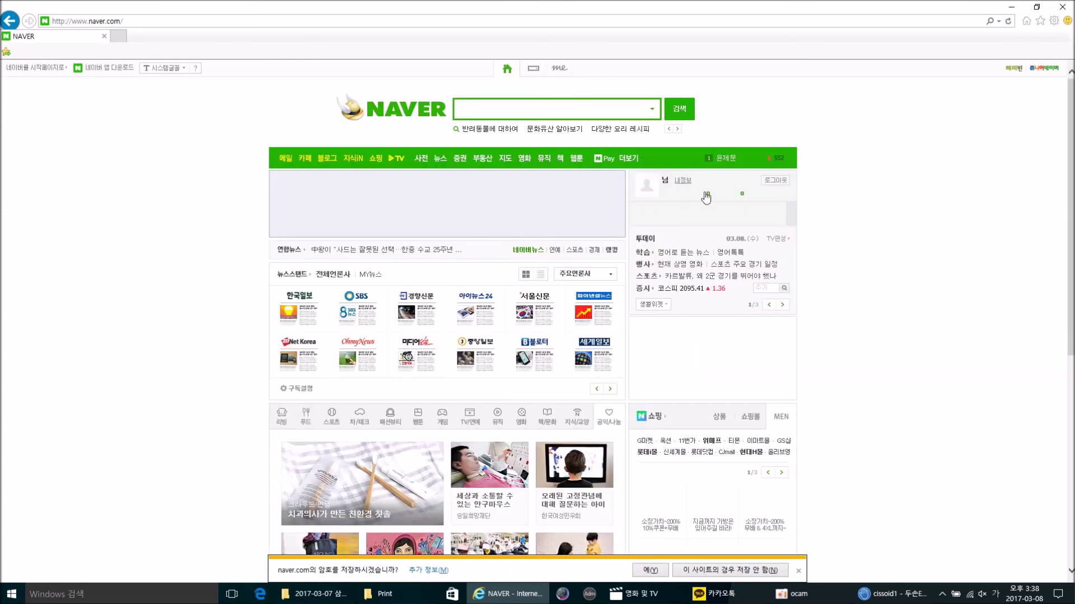
click(702, 193)
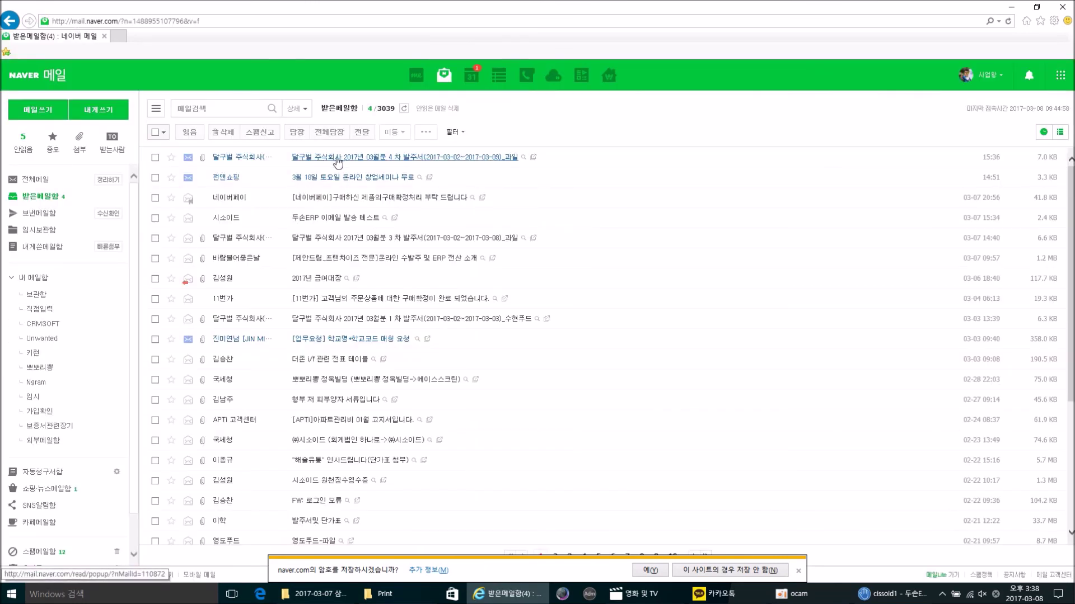
Step: Open the newest 4차 발주서 e-mail for 과일, read through it, then return to the ERP
click(343, 161)
scroll(887, 307, down, 4)
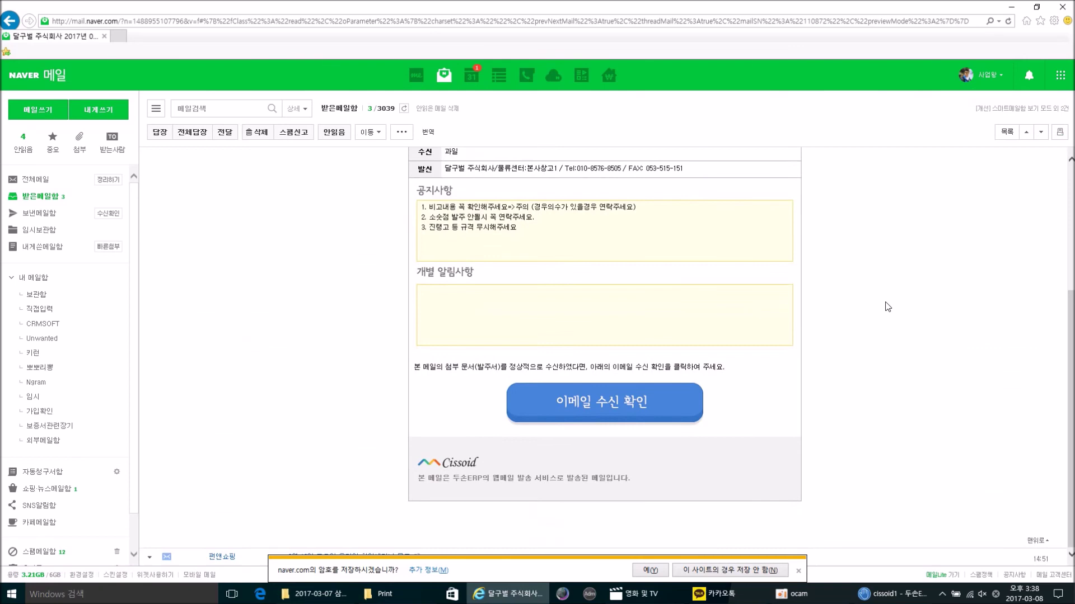
scroll(887, 306, up, 4)
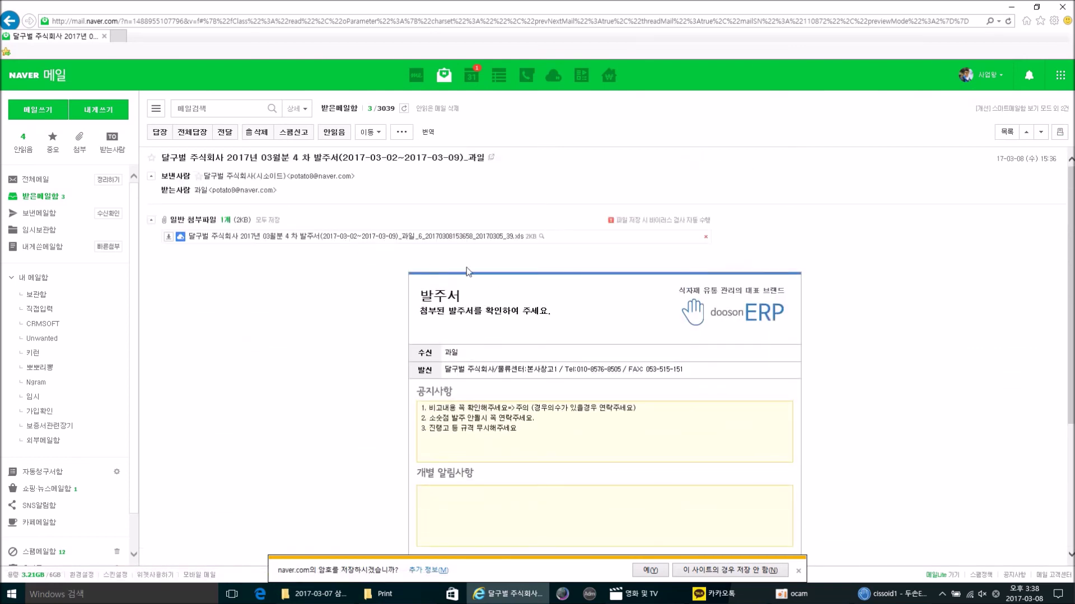
key(alt+Tab)
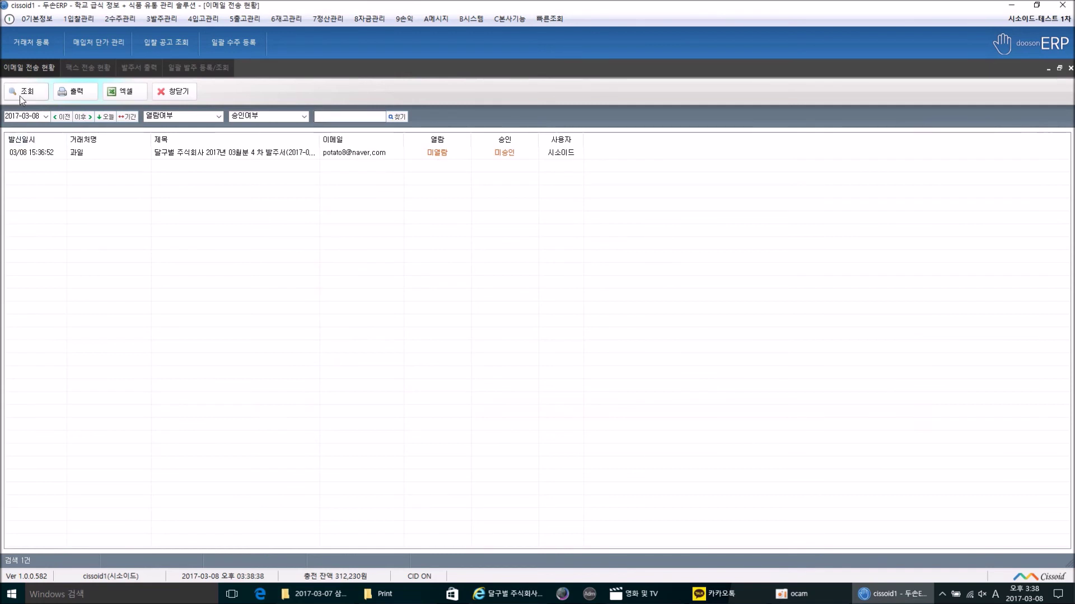
Step: Verify the sent 과일 order email is recorded as read at 03/08 15:38:25, then return to the email
click(428, 155)
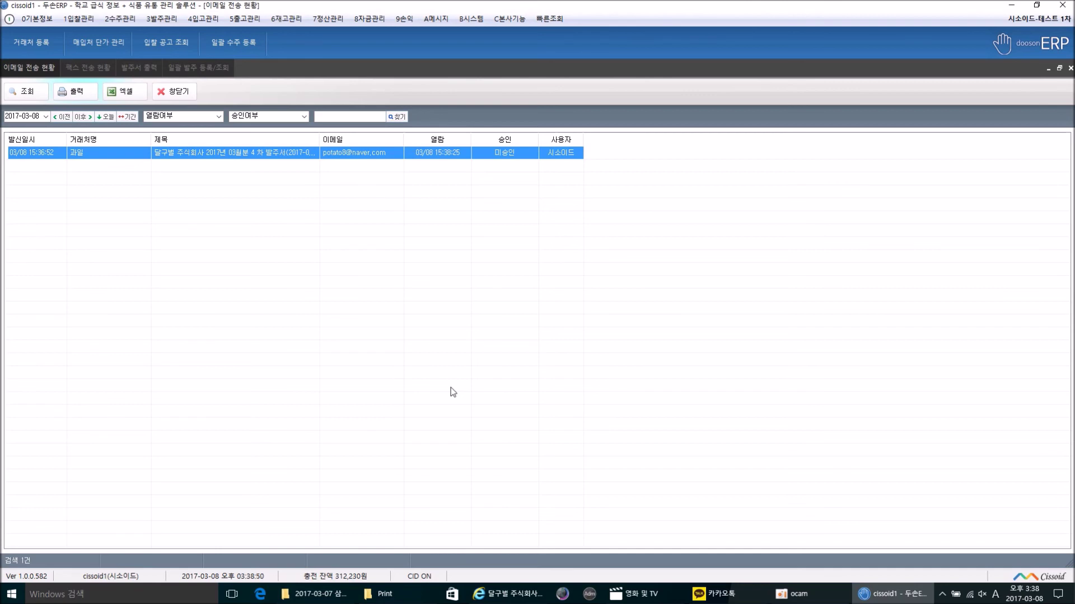
click(530, 194)
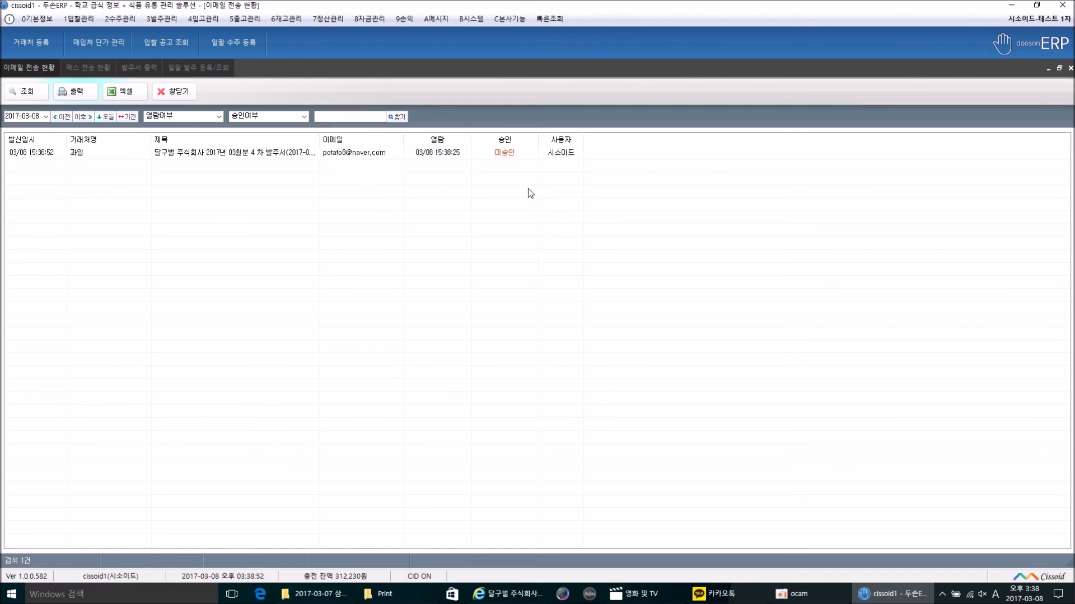
key(alt+Tab)
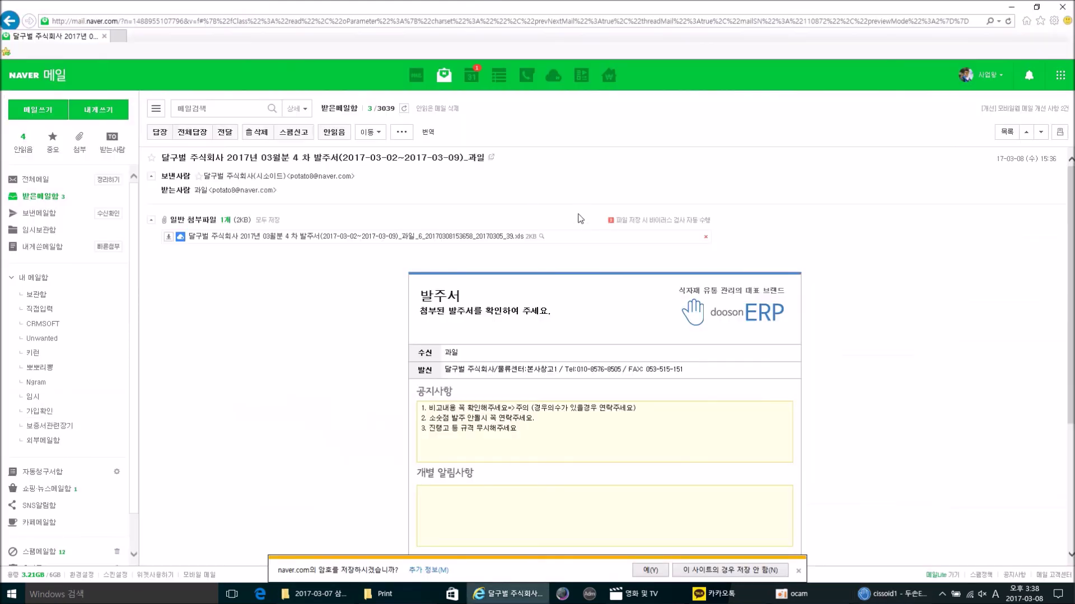
Step: Confirm receipt of the 4차 발주서 과일 order email in Naver Mail and dismiss the notice
scroll(579, 392, down, 5)
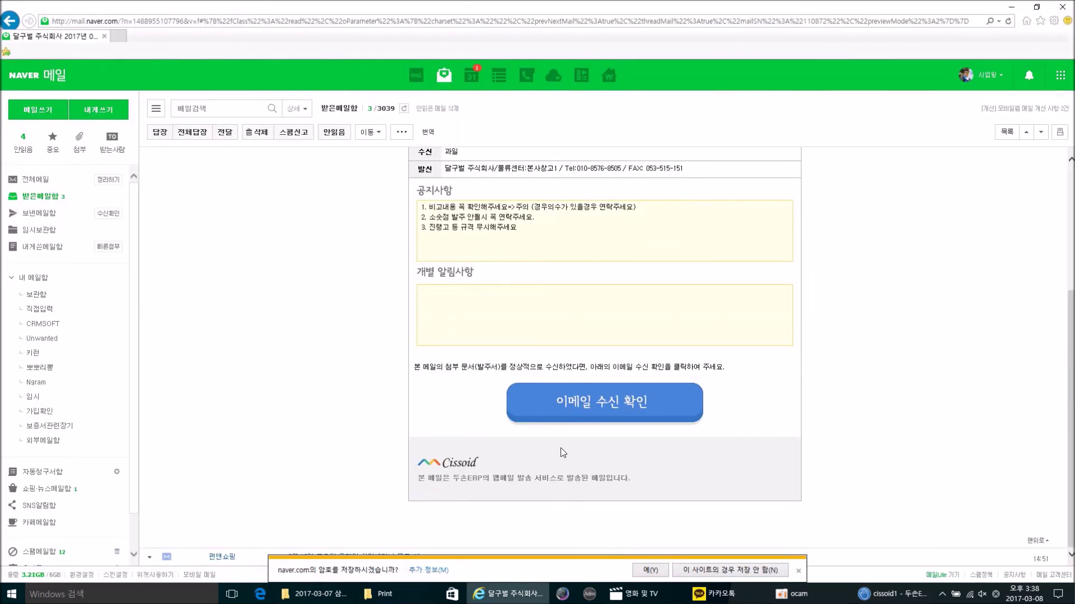
click(565, 414)
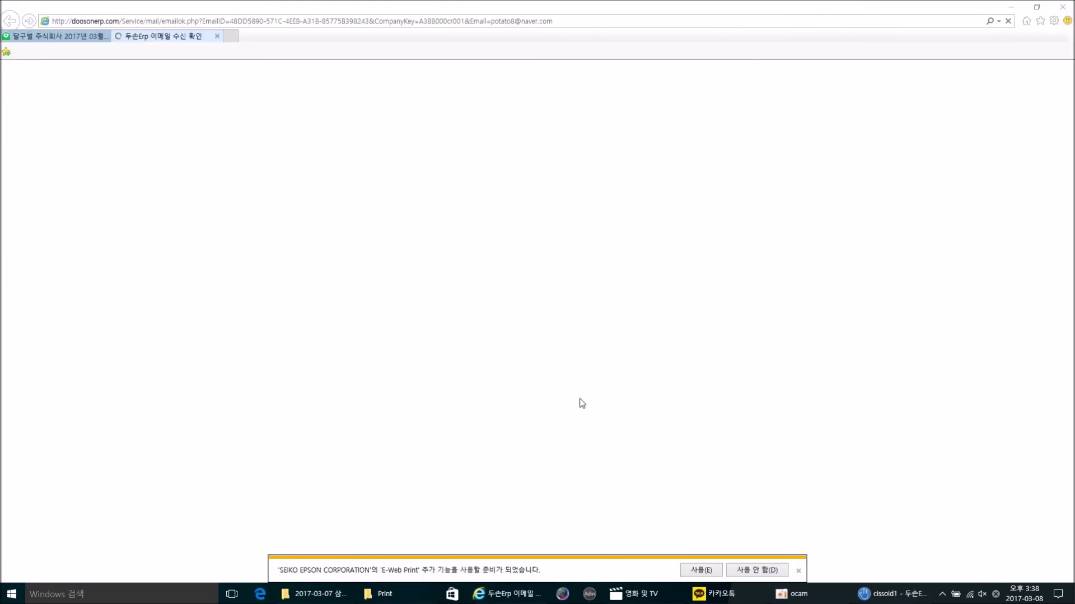
click(575, 339)
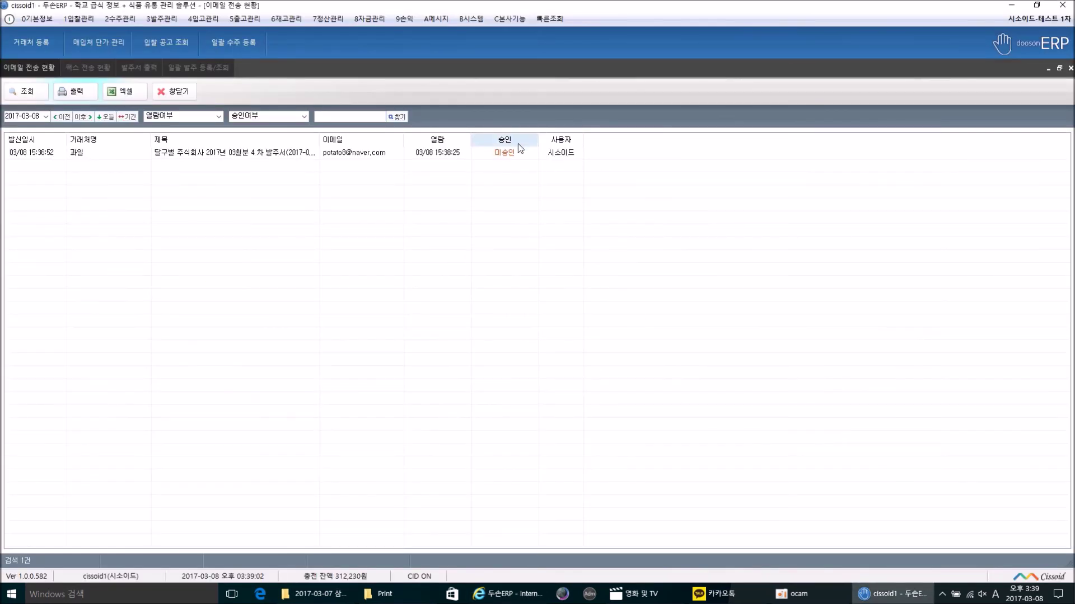
Step: Refresh the email status so 과일 shows approved at 03/08 15:38:52, then close it
click(20, 91)
click(179, 90)
Step: Close the fax status screen and review each supplier's order, from 경매-대구 through 대풍푸드
click(491, 92)
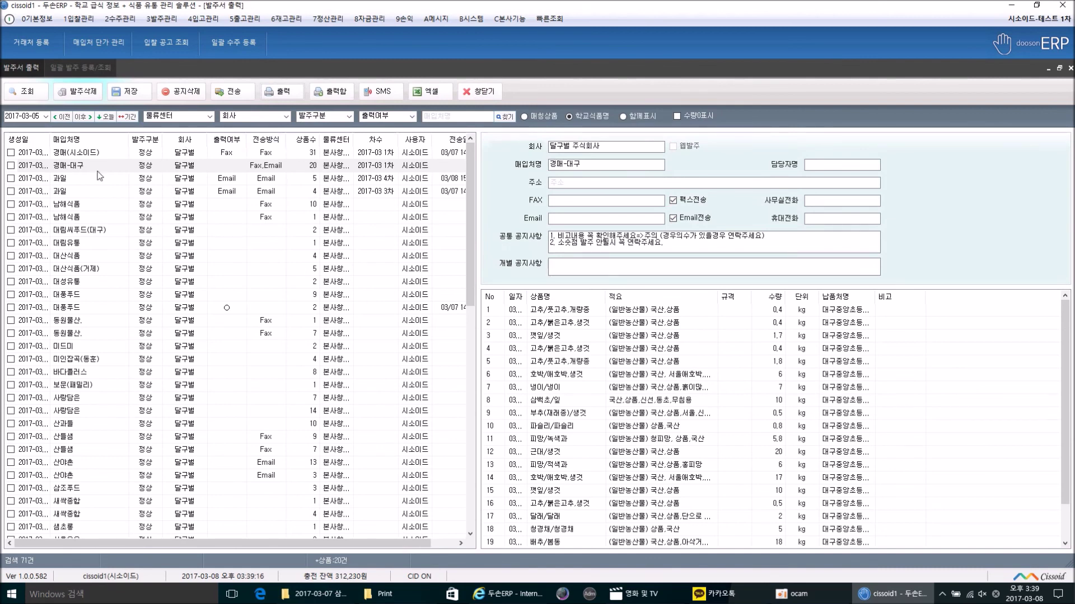
click(223, 168)
click(222, 203)
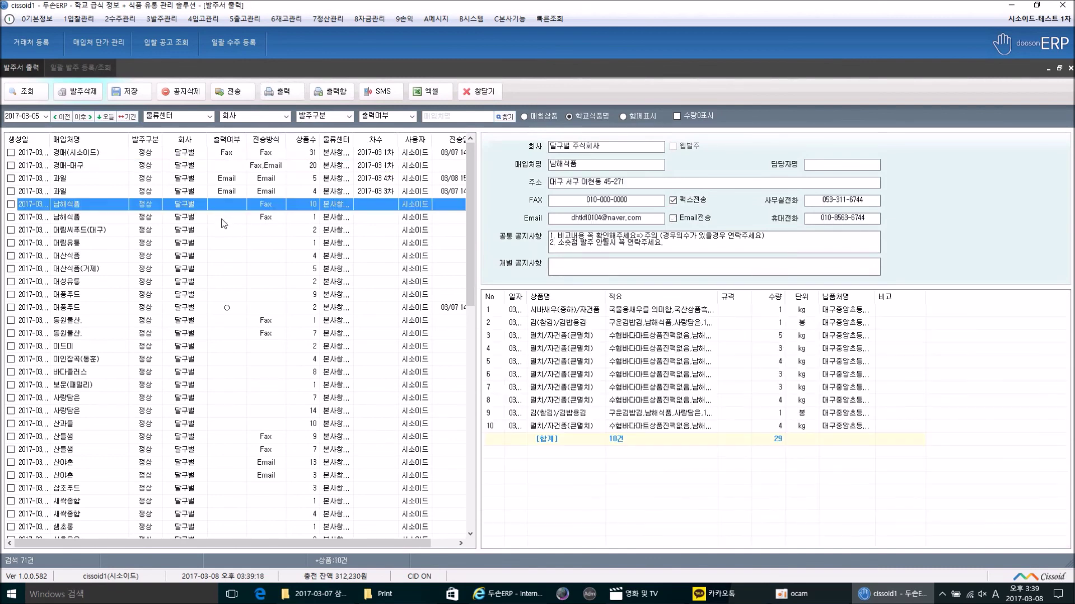
click(222, 218)
click(222, 230)
click(221, 242)
click(226, 268)
click(224, 294)
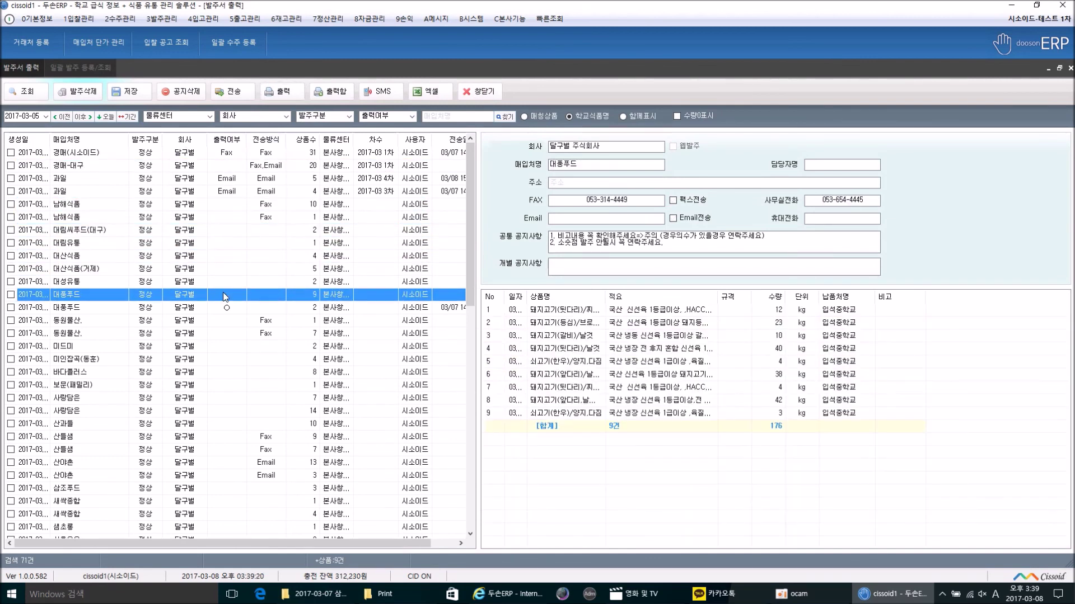
Step: Select all purchase orders in the 2017-03-05 list and mark them as output
right_click(42, 191)
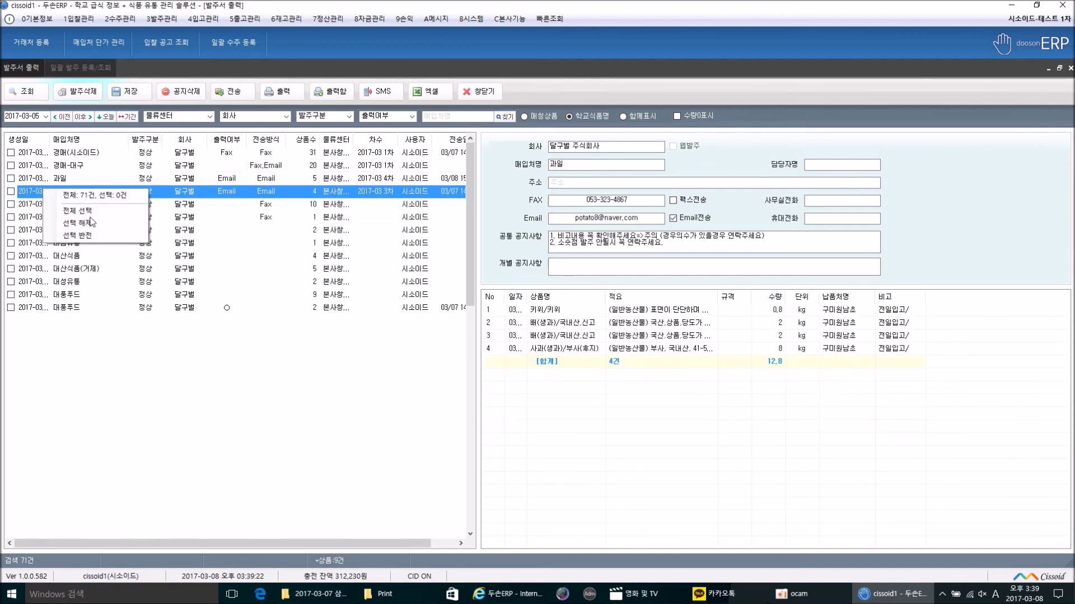
click(91, 219)
click(320, 99)
click(551, 339)
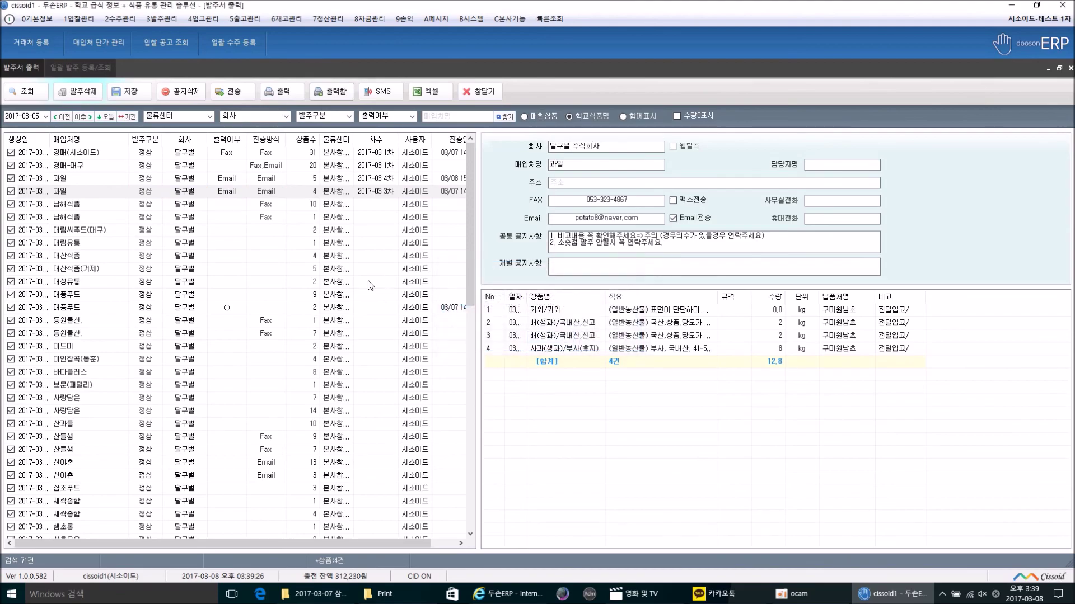